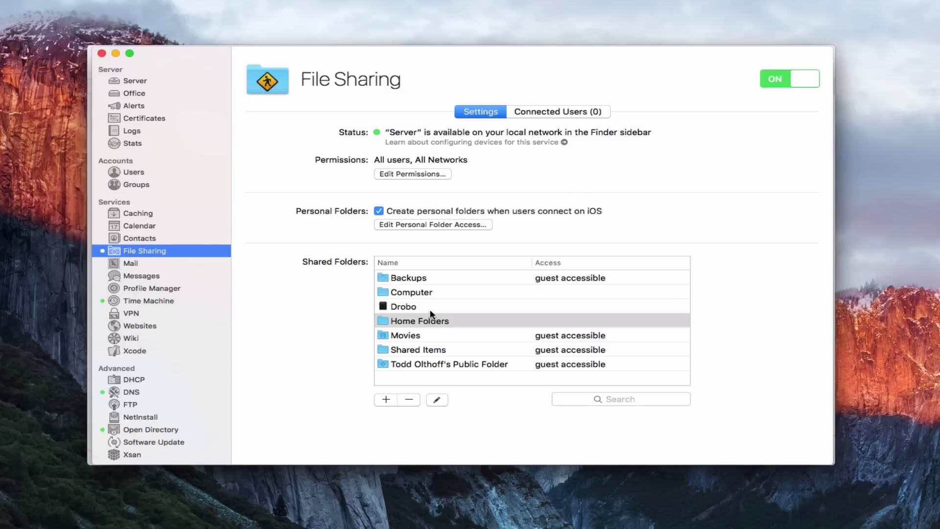
- Open the Home Folders share settings and close them without changes
{"action": "left_click", "coordinate": [429, 321]}
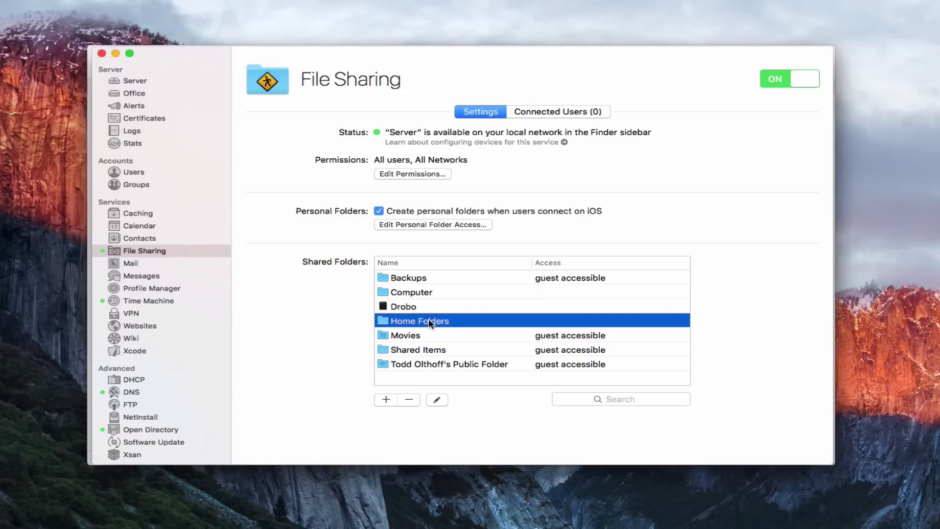
{"action": "left_click", "coordinate": [437, 401]}
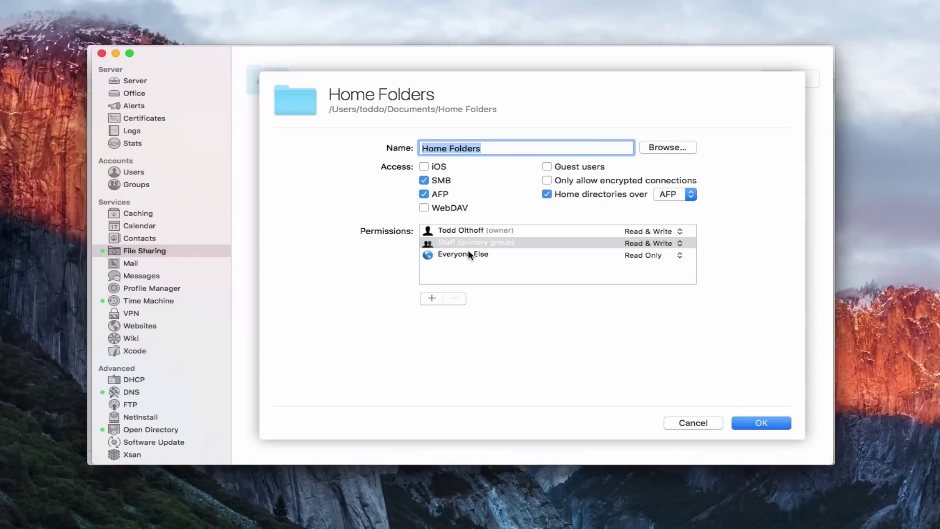
{"action": "left_click", "coordinate": [689, 422]}
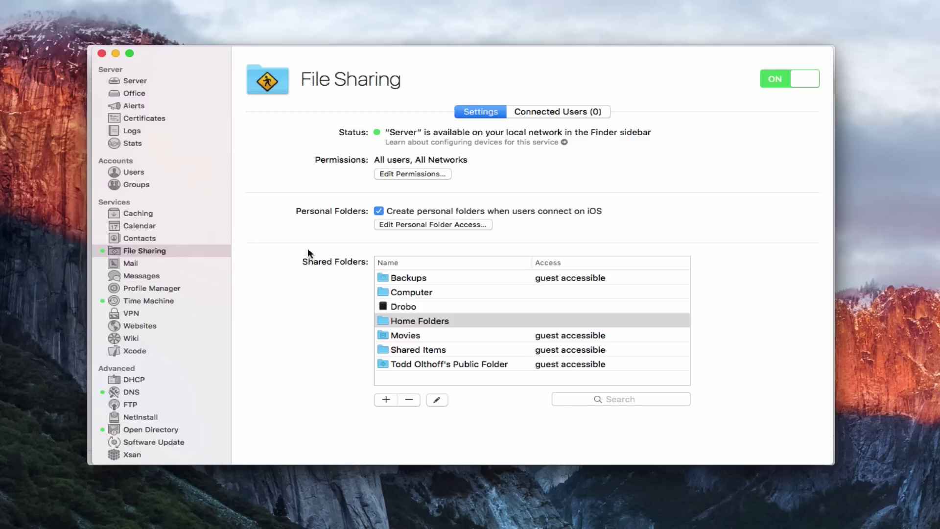
- In the server's Storage view, select Test on ServerHD and open Edit Permissions
{"action": "left_click", "coordinate": [134, 81]}
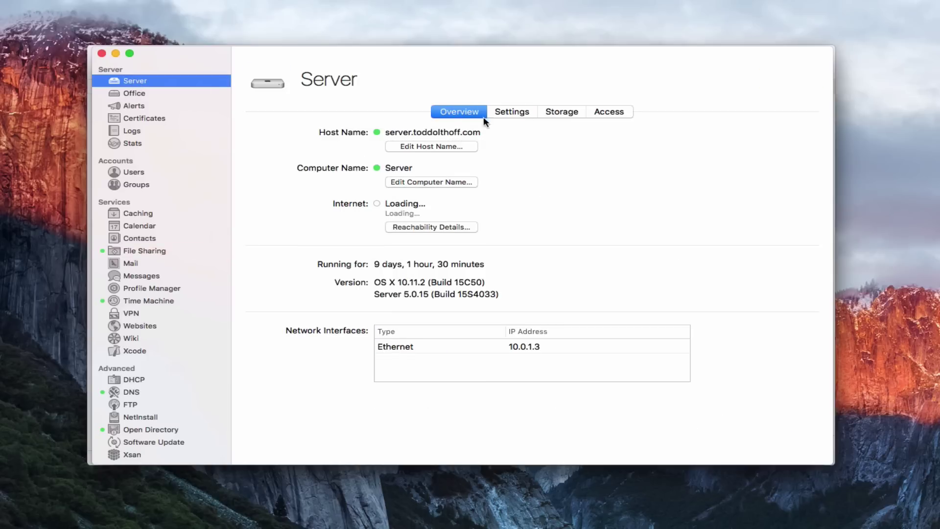
{"action": "left_click", "coordinate": [557, 112]}
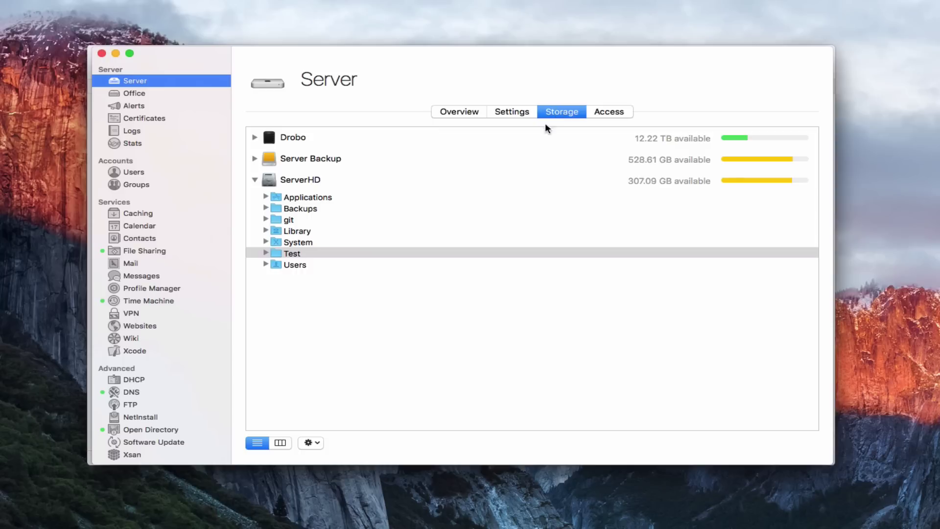
{"action": "left_click", "coordinate": [279, 254]}
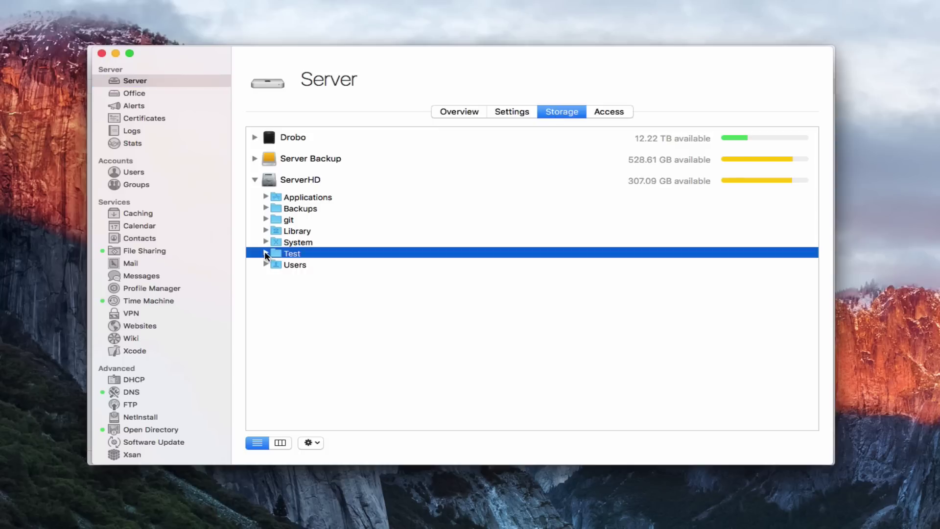
{"action": "left_click", "coordinate": [265, 253]}
{"action": "left_click", "coordinate": [265, 252]}
{"action": "left_click", "coordinate": [314, 443]}
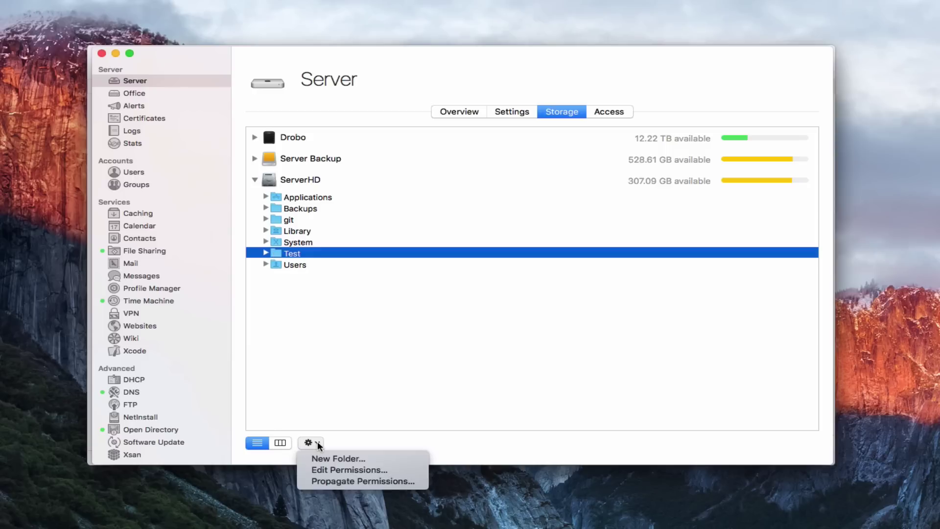
{"action": "left_click", "coordinate": [357, 468]}
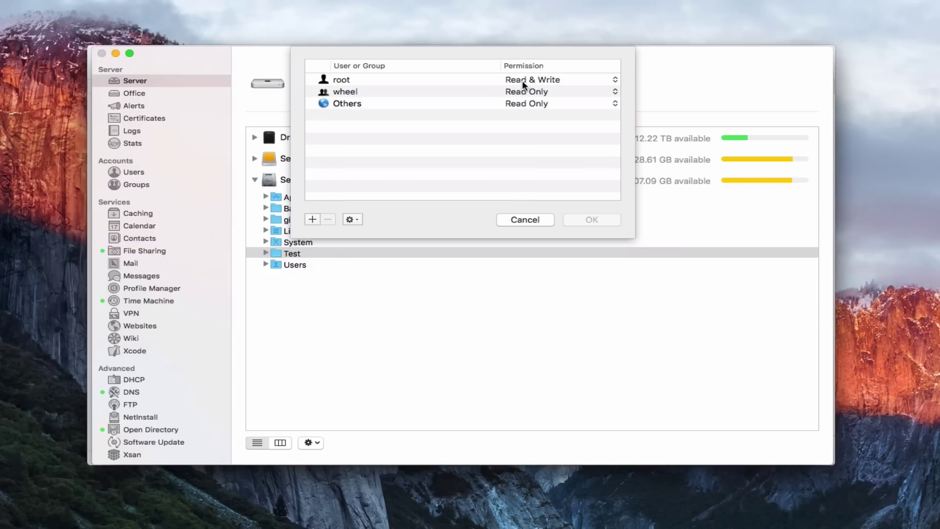
{"action": "left_click", "coordinate": [613, 82]}
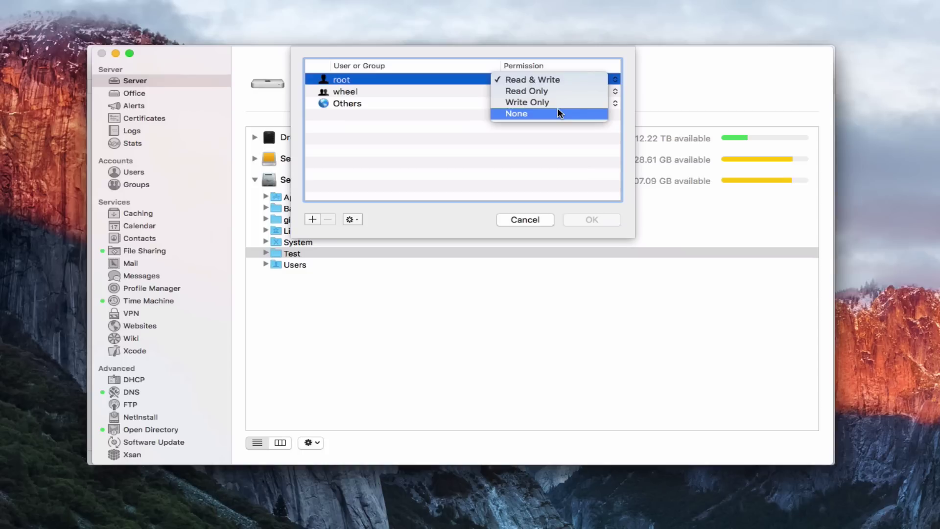
{"action": "left_click", "coordinate": [396, 141]}
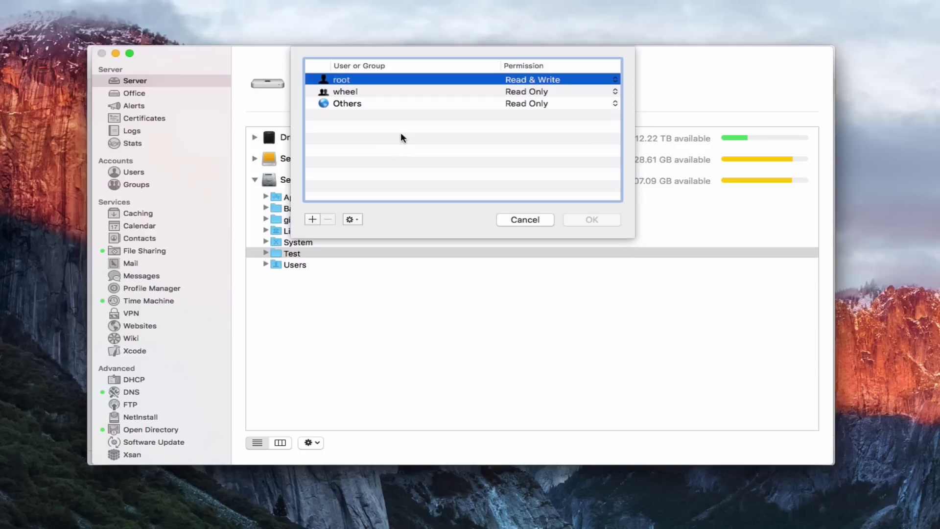
{"action": "left_click", "coordinate": [369, 91]}
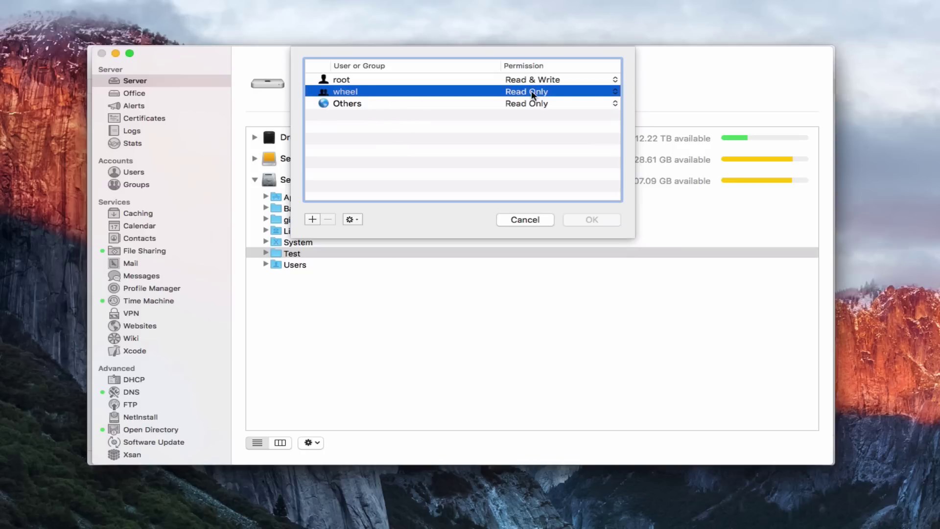
{"action": "left_click", "coordinate": [613, 92]}
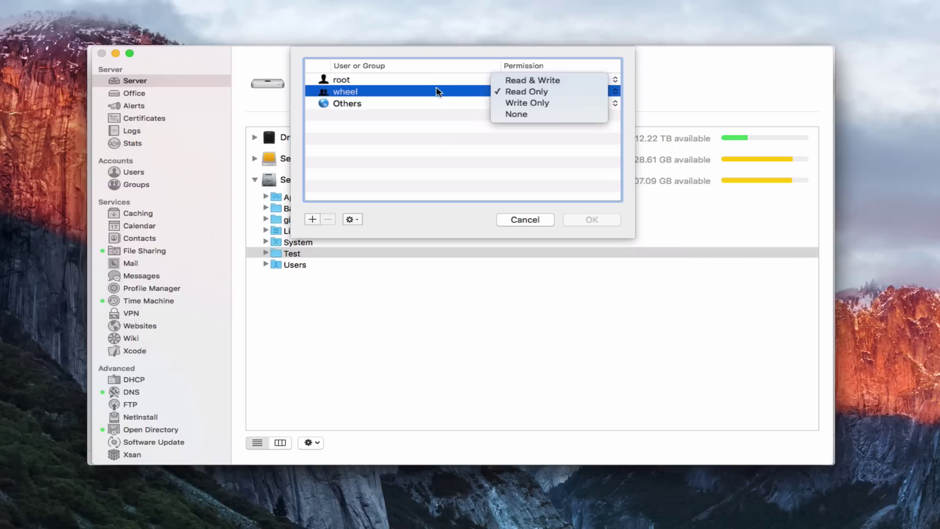
- Leave wheel's permission unchanged and add a new blank entry to Test's access list
{"action": "left_click", "coordinate": [407, 166]}
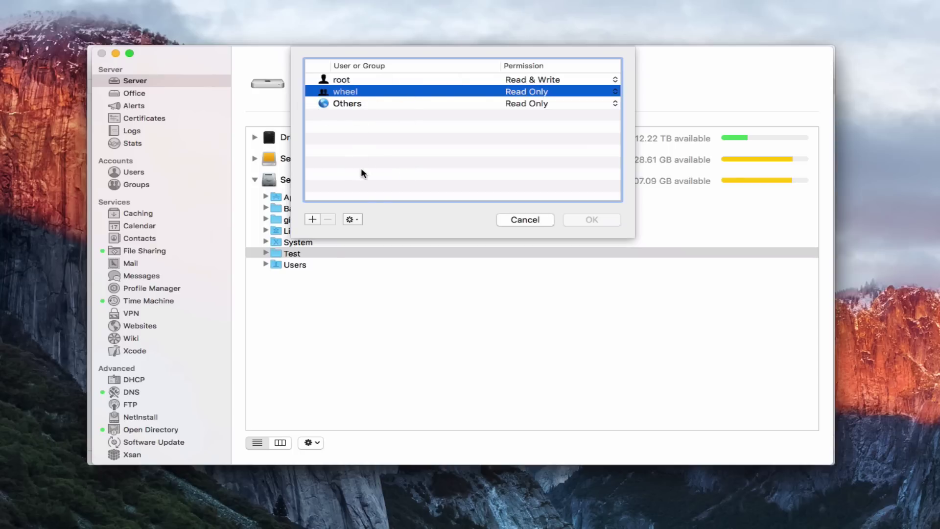
{"action": "left_click", "coordinate": [357, 221]}
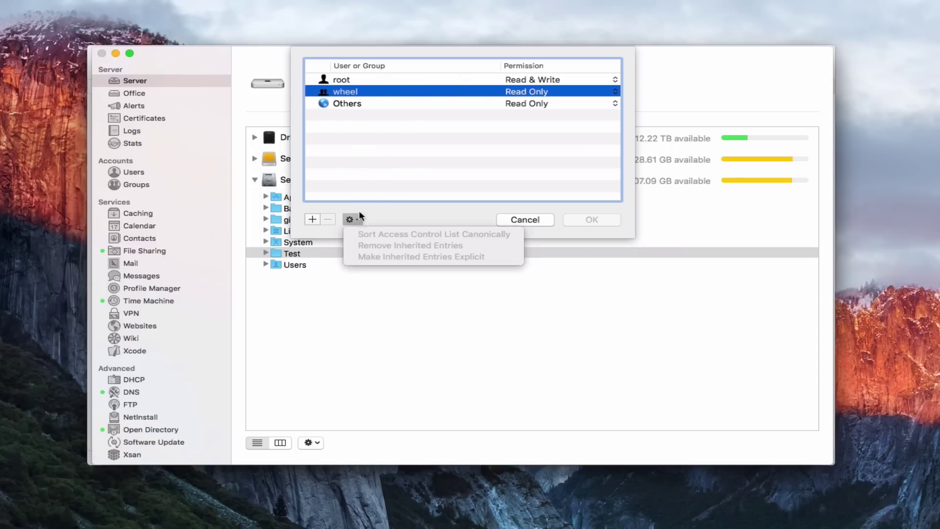
{"action": "left_click", "coordinate": [348, 81]}
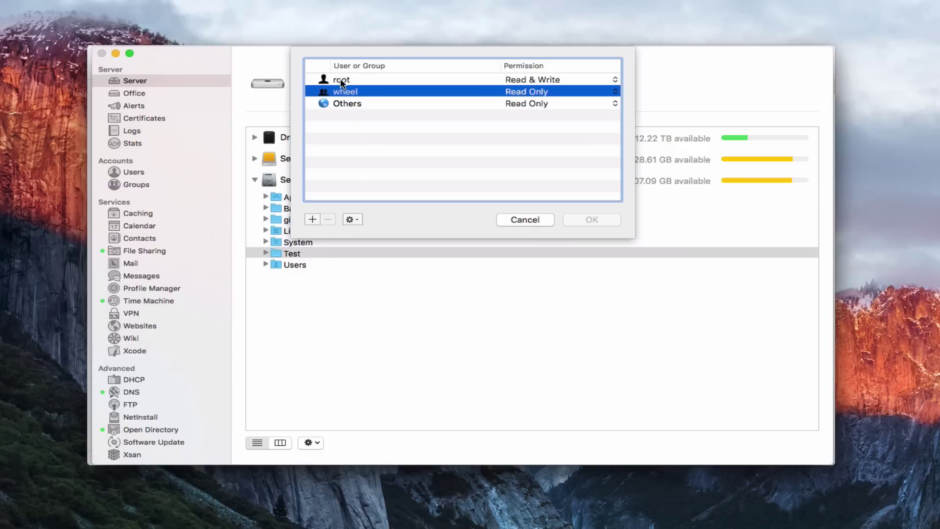
{"action": "left_click", "coordinate": [311, 218]}
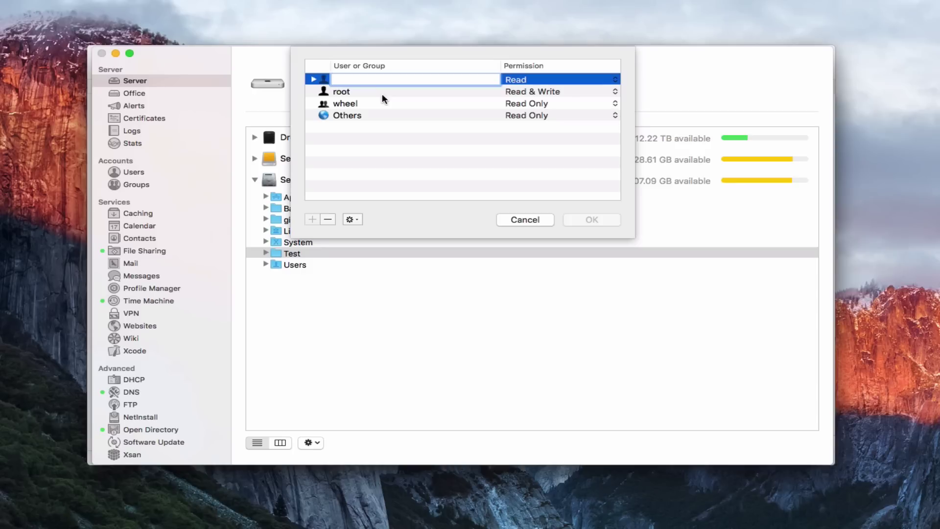
- Set the new entry to the Kids group by typing 'kids'
{"action": "type", "text": "kids"}
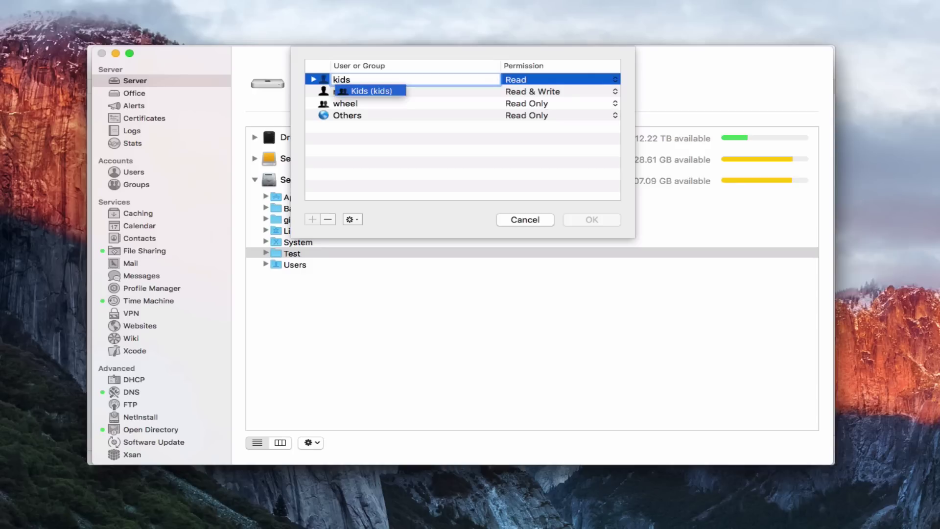
{"action": "key", "text": "Return"}
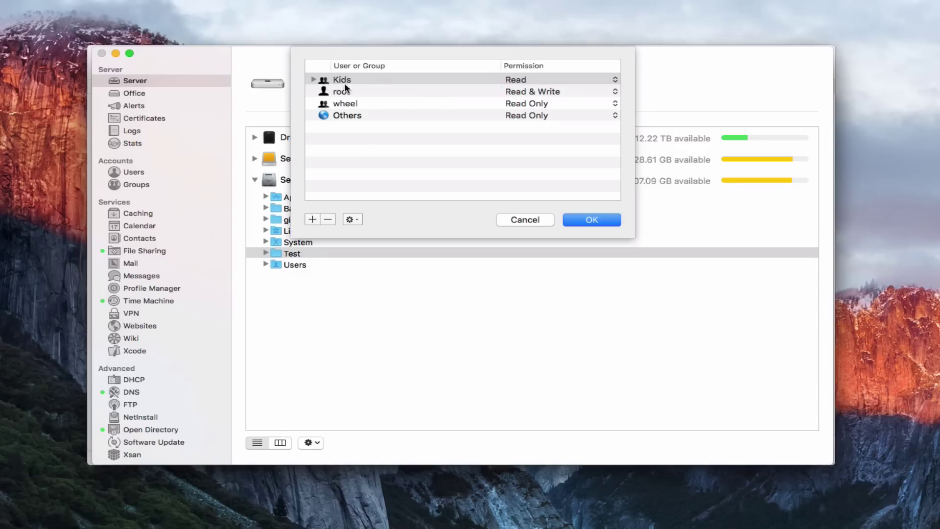
{"action": "left_click", "coordinate": [314, 80]}
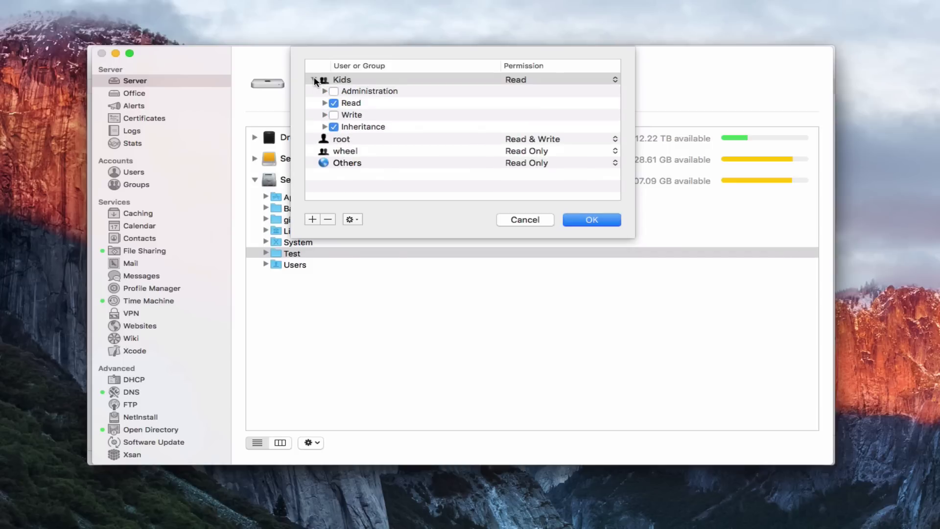
{"action": "left_click", "coordinate": [314, 80]}
{"action": "left_click", "coordinate": [353, 82]}
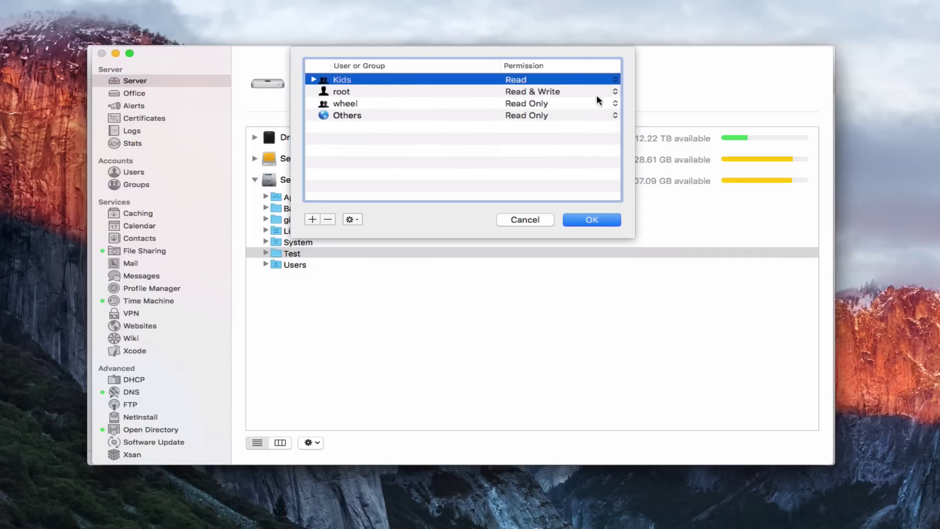
- Give Kids Read & Write access and expand its detailed and Administration permissions
{"action": "left_click", "coordinate": [614, 79]}
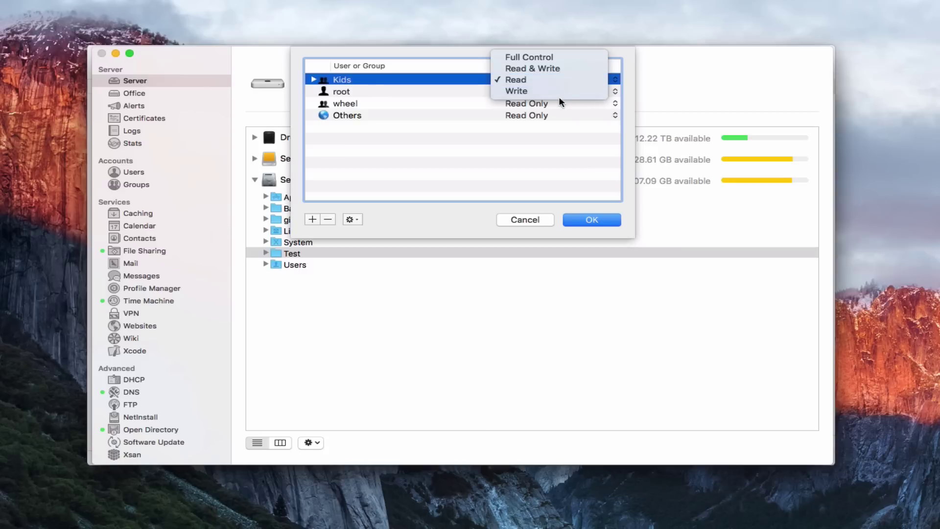
{"action": "left_click", "coordinate": [563, 69]}
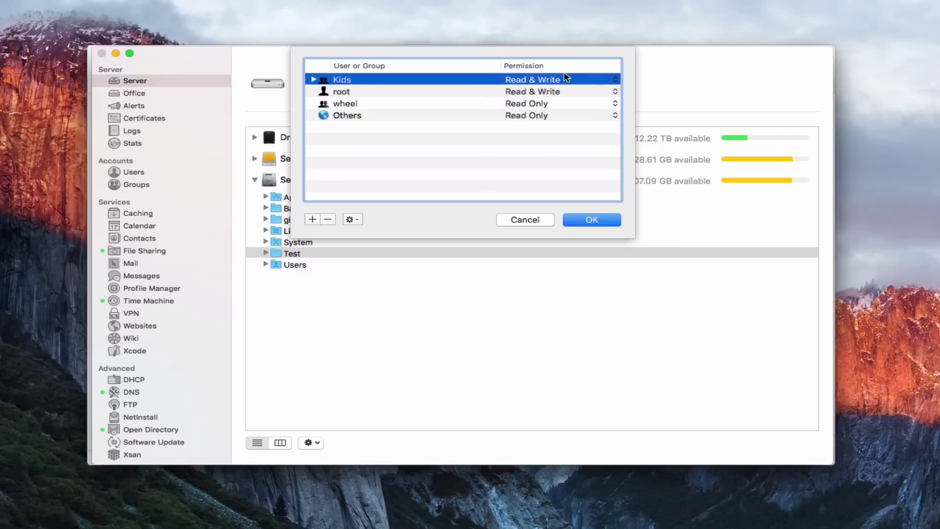
{"action": "left_click", "coordinate": [313, 80]}
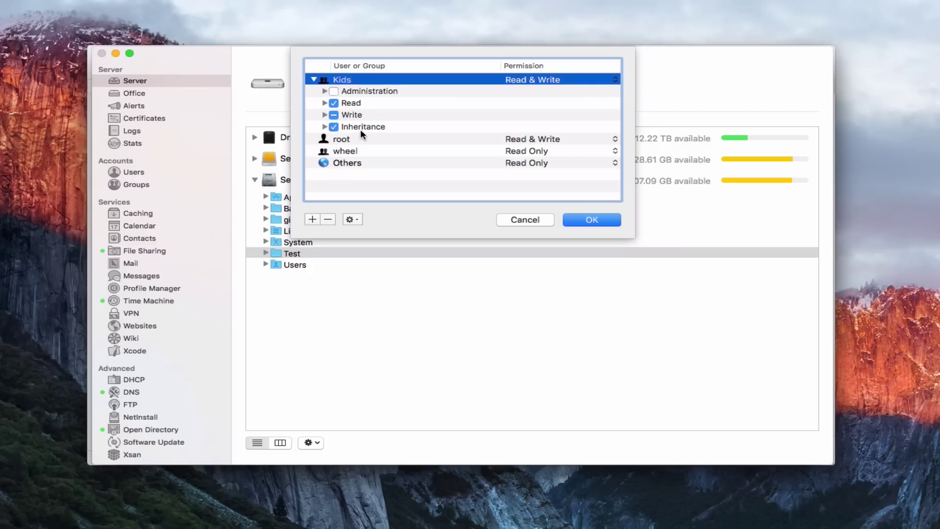
{"action": "left_click", "coordinate": [324, 91]}
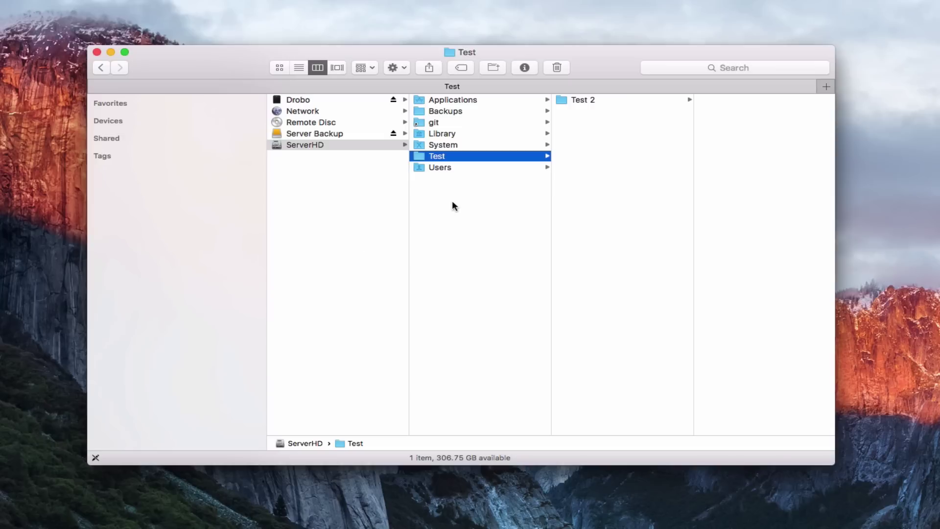
- Open the Test folder's Get Info window and unlock its permissions with the administrator password
{"action": "left_click", "coordinate": [524, 68]}
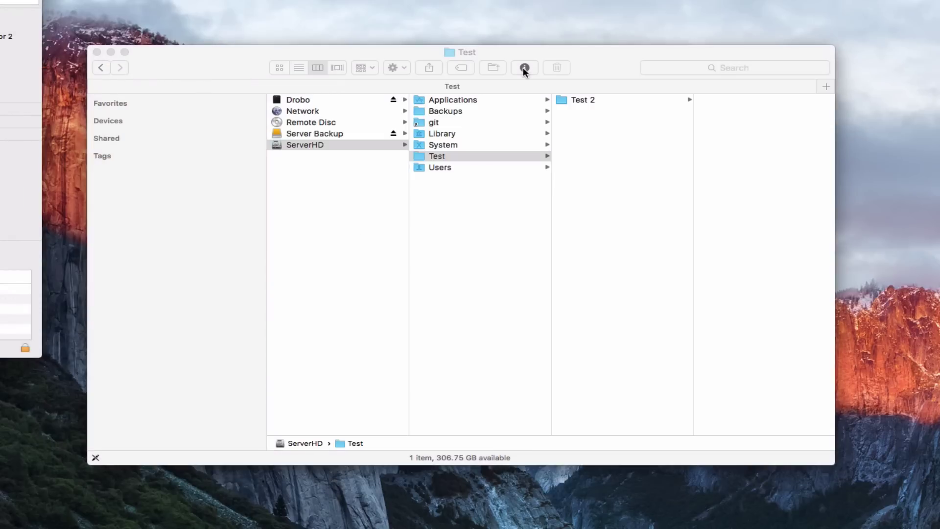
{"action": "left_click_drag", "start_coordinate": [1, 1], "coordinate": [233, 51]}
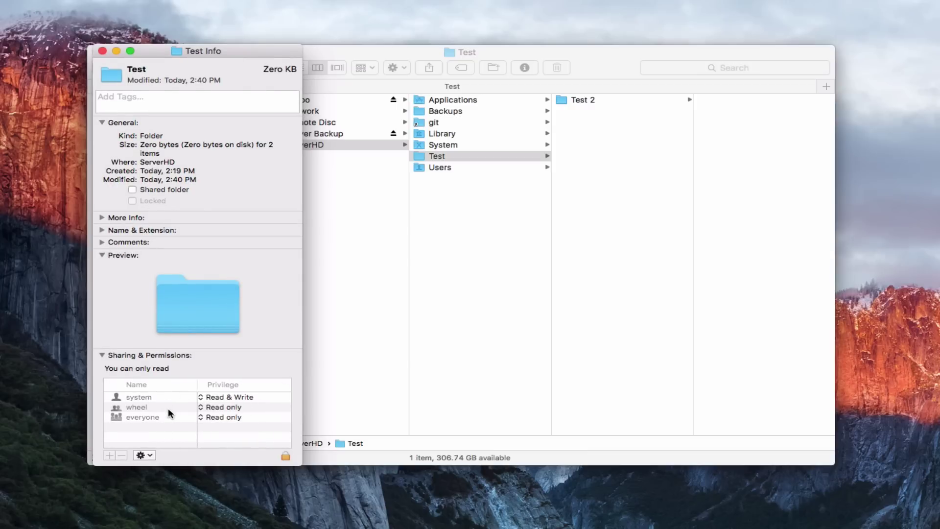
{"action": "left_click", "coordinate": [285, 457]}
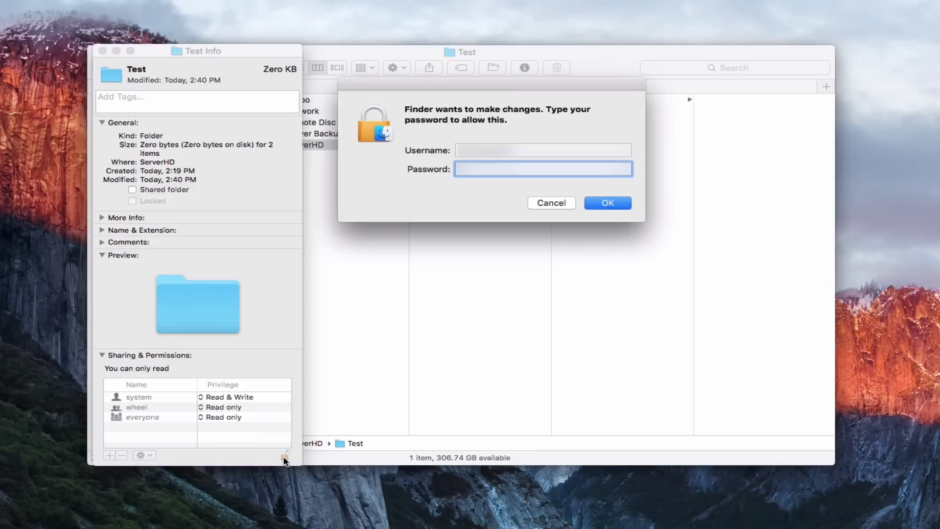
{"action": "key", "text": "super+v"}
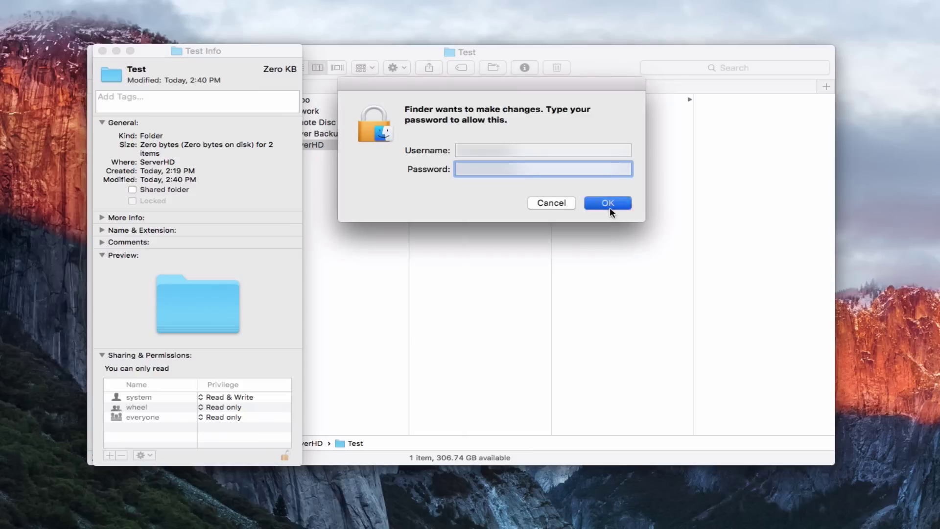
{"action": "left_click", "coordinate": [610, 207]}
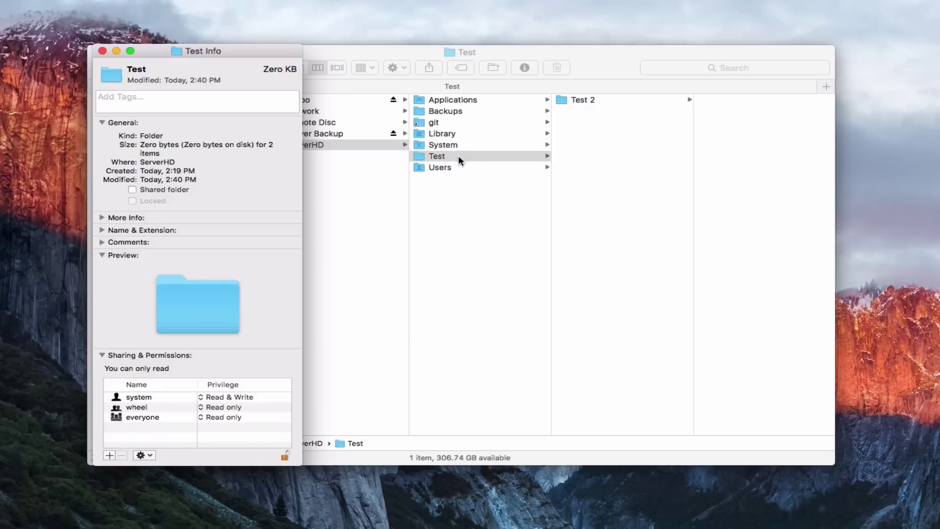
{"action": "left_click", "coordinate": [527, 51]}
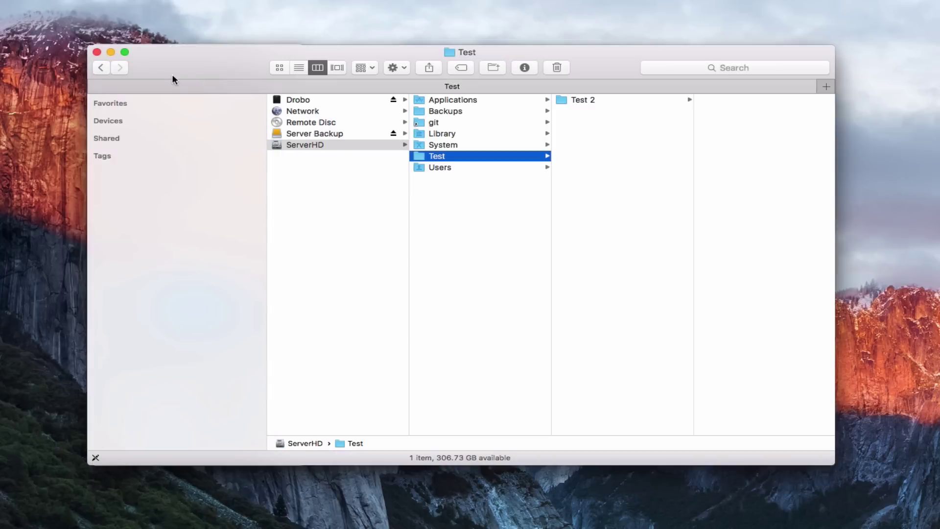
- Move the Test Info window aside and keep its system entry at Read & Write
{"action": "left_click", "coordinate": [110, 52]}
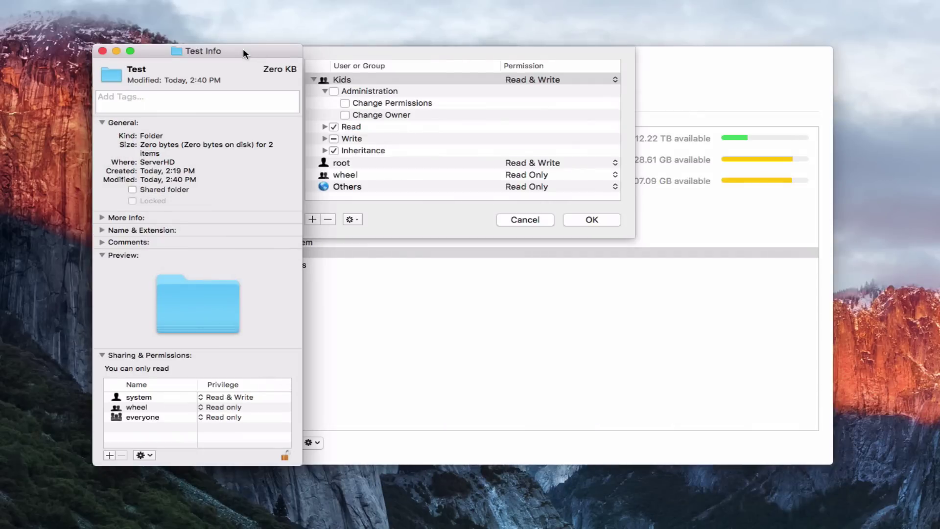
{"action": "mouse_move", "coordinate": [243, 48]}
{"action": "left_mouse_down"}
{"action": "mouse_move", "coordinate": [184, 47]}
{"action": "mouse_move", "coordinate": [227, 53]}
{"action": "left_mouse_up"}
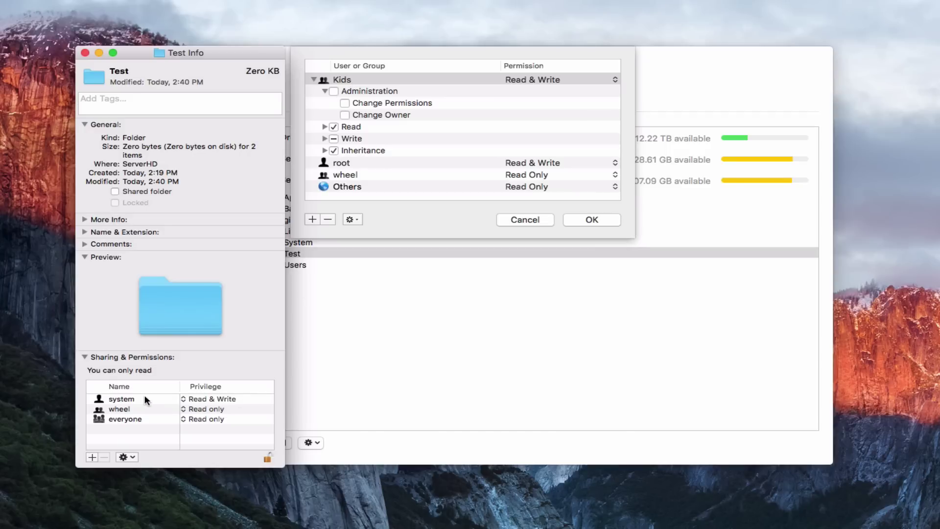
{"action": "left_click", "coordinate": [130, 457]}
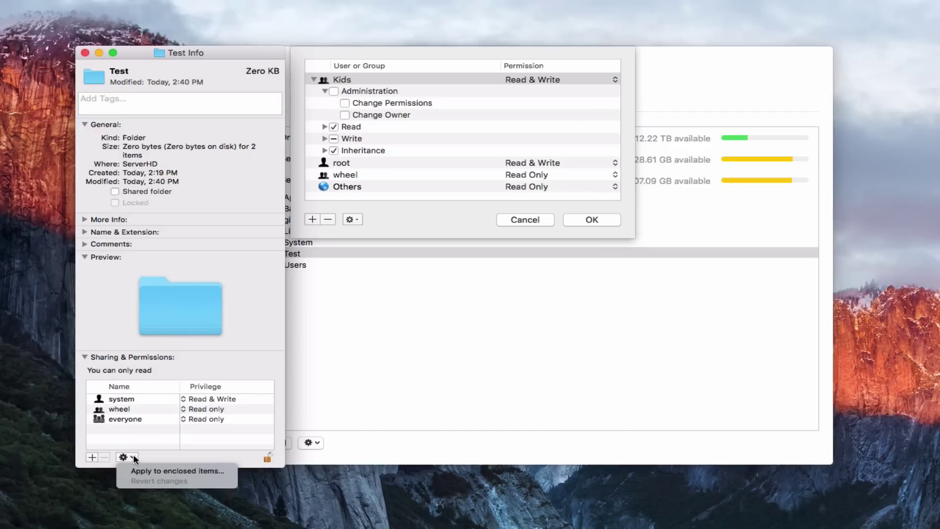
{"action": "left_click", "coordinate": [133, 398]}
{"action": "left_click", "coordinate": [129, 399]}
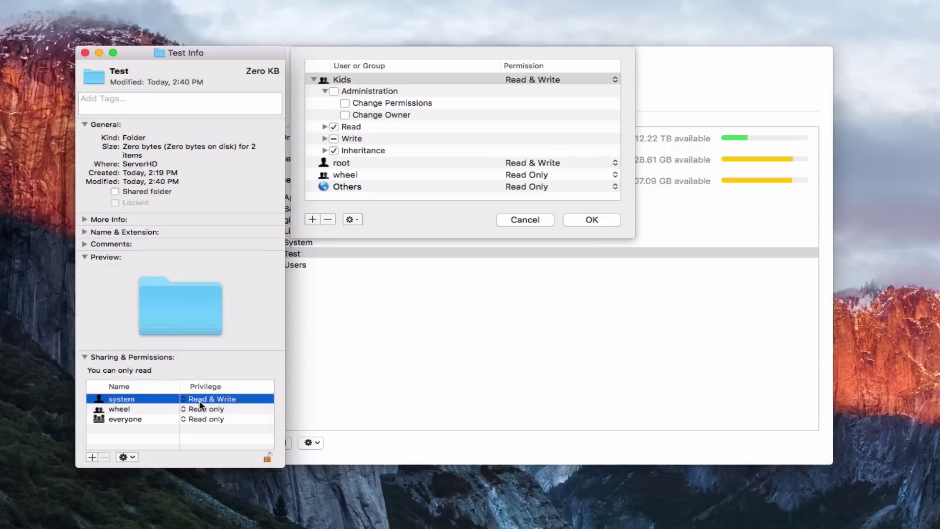
{"action": "left_click", "coordinate": [186, 399]}
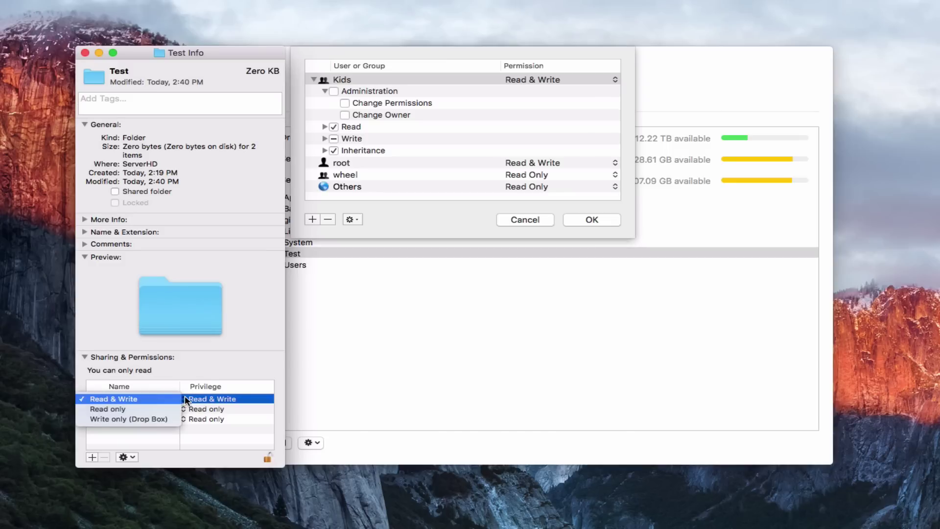
{"action": "left_click", "coordinate": [207, 365]}
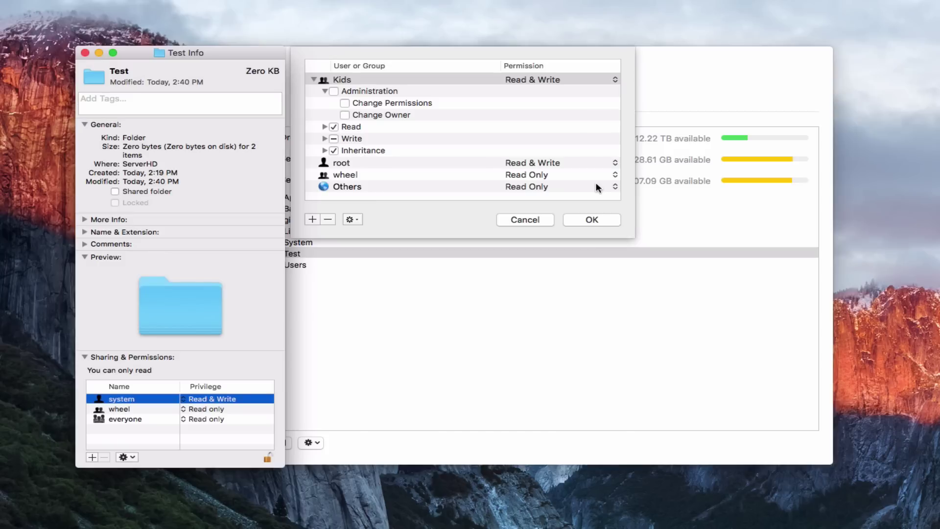
- Minimize Test Info, then clear all Administration rights for Kids and collapse that section
{"action": "left_click", "coordinate": [99, 53]}
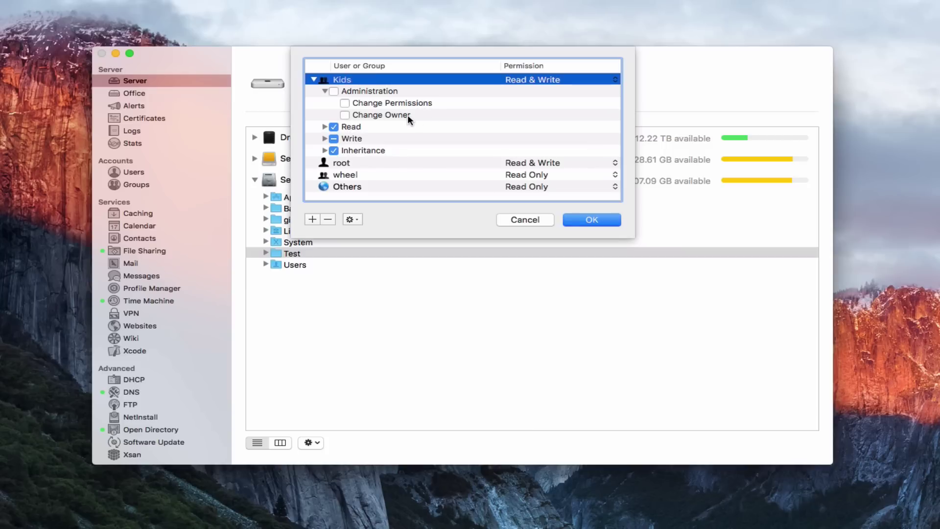
{"action": "left_click", "coordinate": [346, 116]}
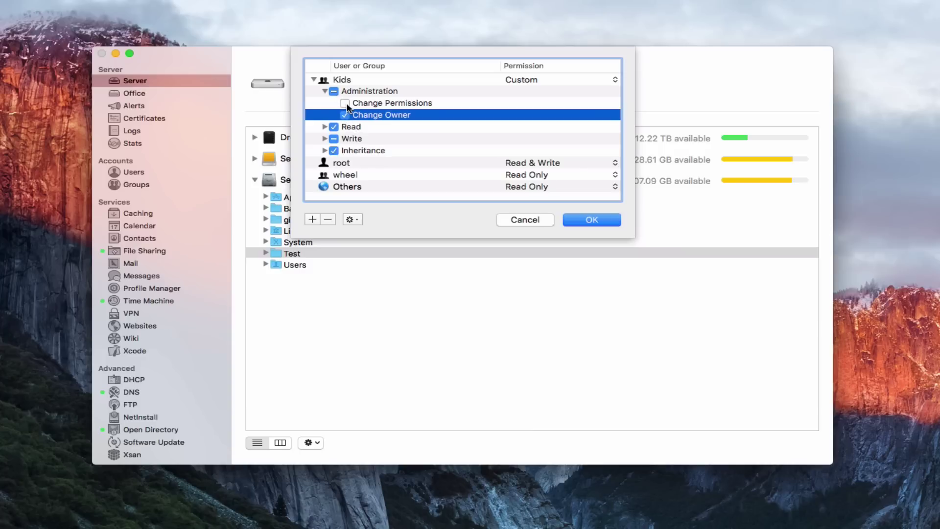
{"action": "left_click", "coordinate": [345, 103]}
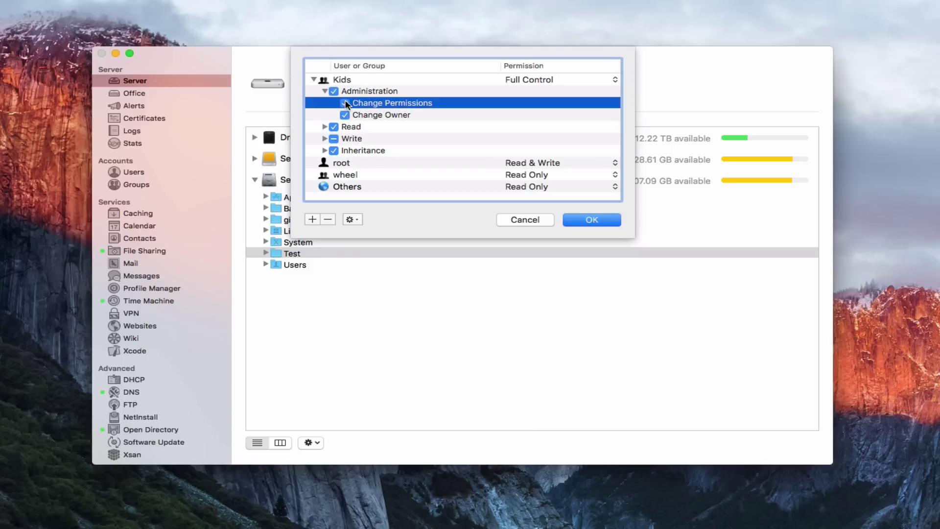
{"action": "left_click", "coordinate": [335, 94]}
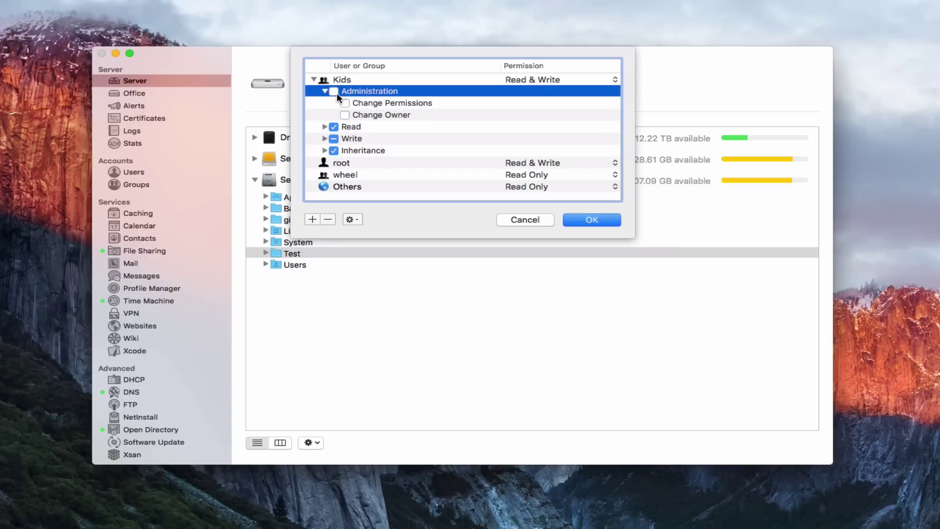
{"action": "left_click", "coordinate": [324, 89]}
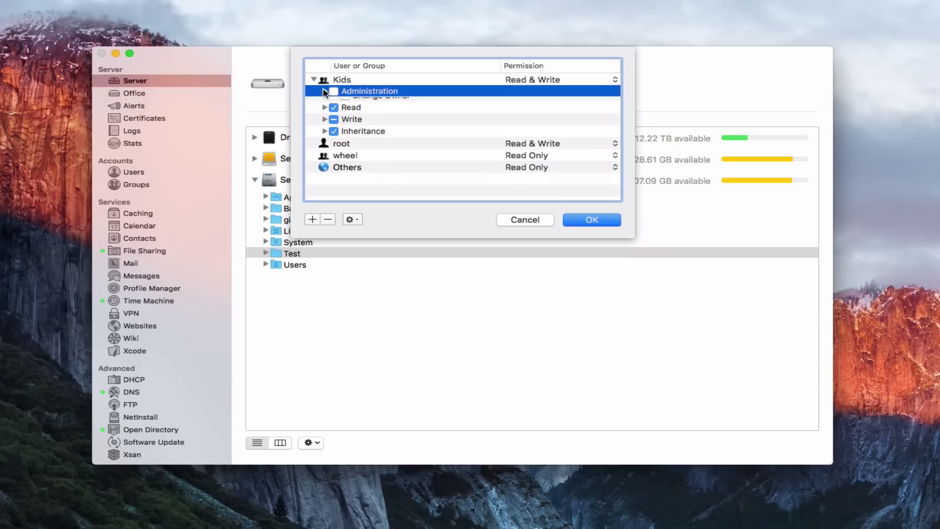
{"action": "left_click", "coordinate": [324, 103]}
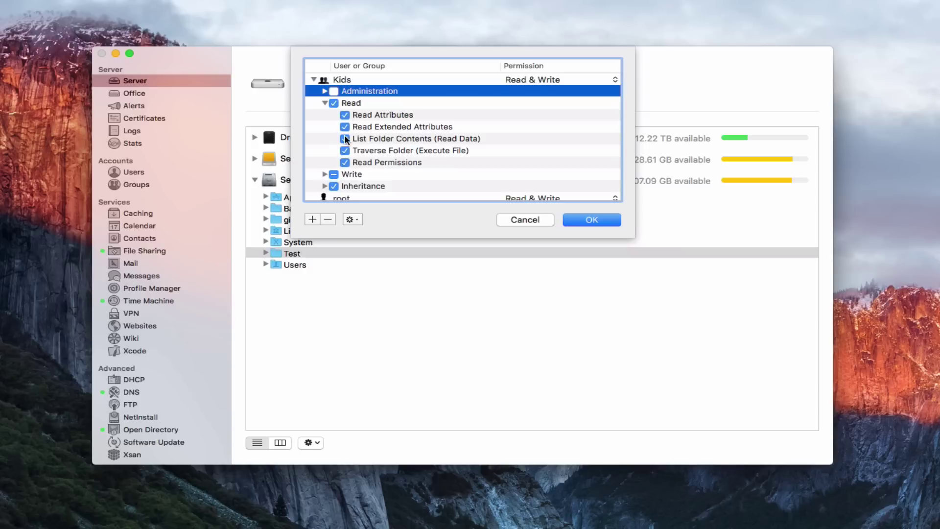
{"action": "left_click", "coordinate": [324, 102]}
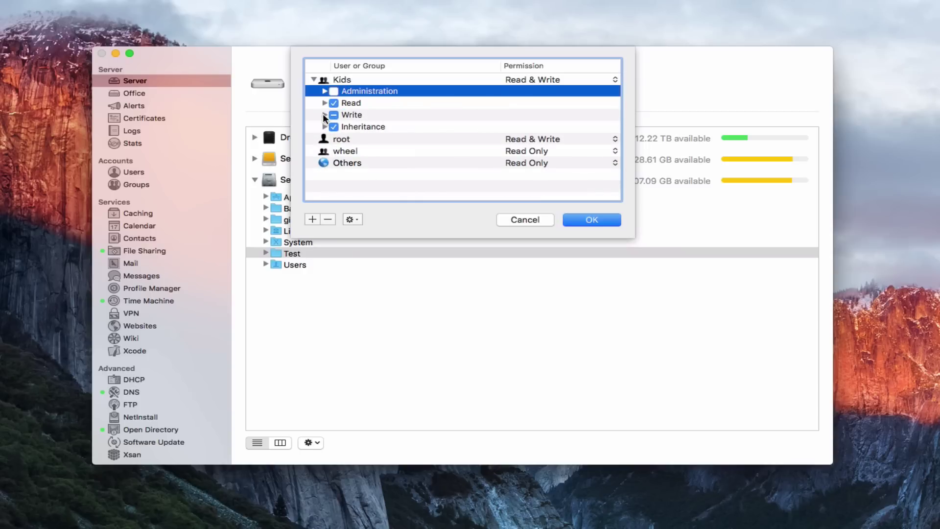
{"action": "left_click", "coordinate": [323, 114]}
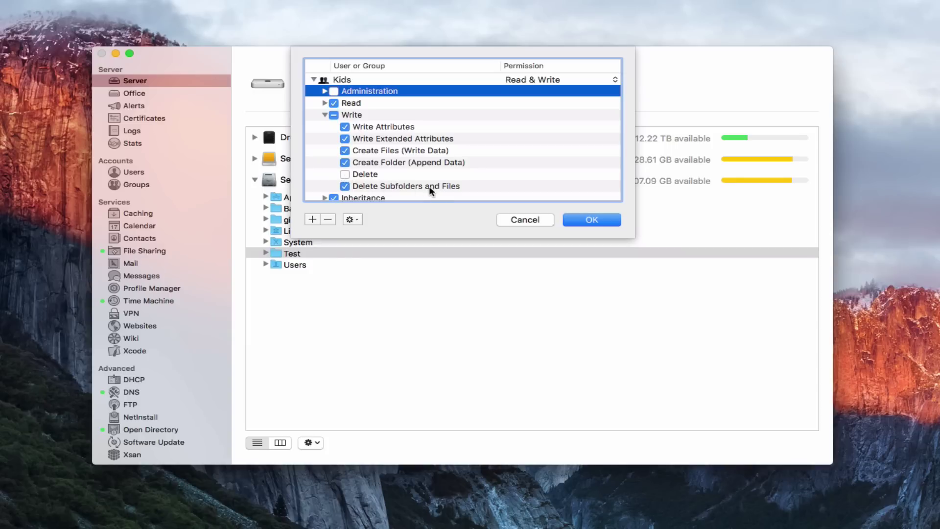
{"action": "left_click", "coordinate": [345, 186]}
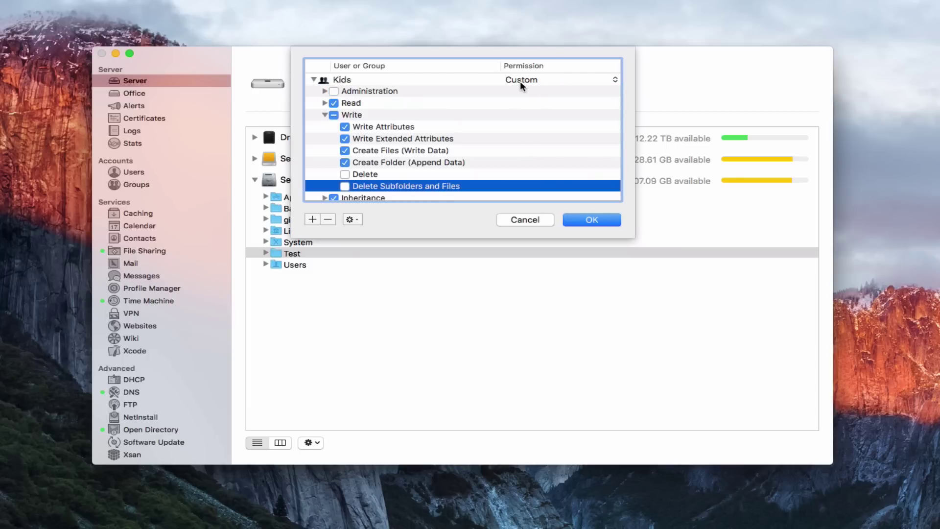
{"action": "left_click", "coordinate": [344, 186]}
{"action": "left_click", "coordinate": [325, 114]}
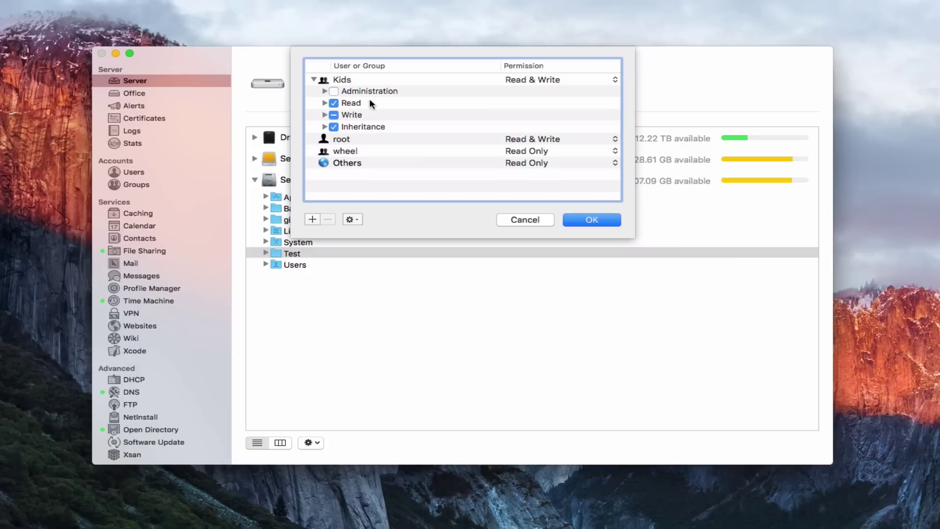
- Keep Kids at Read & Write and wheel at Read Only, then save Test's permissions
{"action": "left_click", "coordinate": [612, 81]}
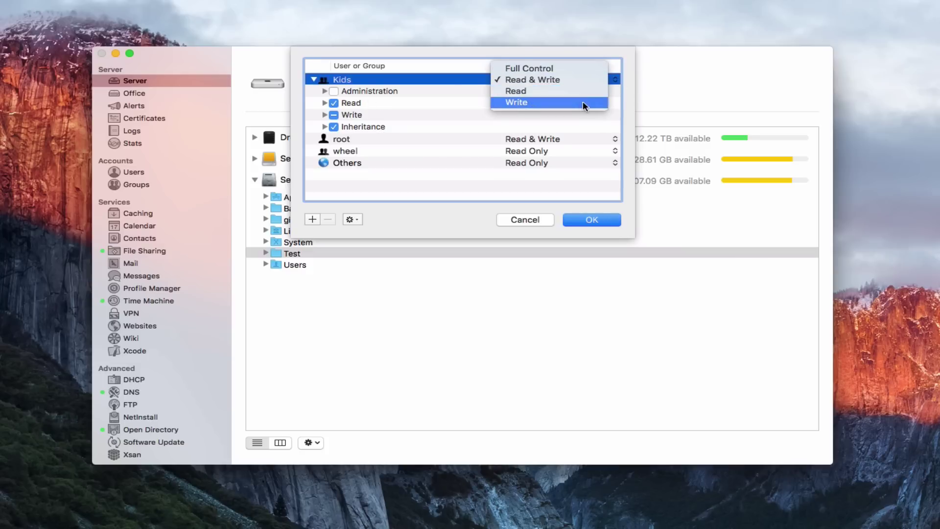
{"action": "left_click", "coordinate": [433, 102]}
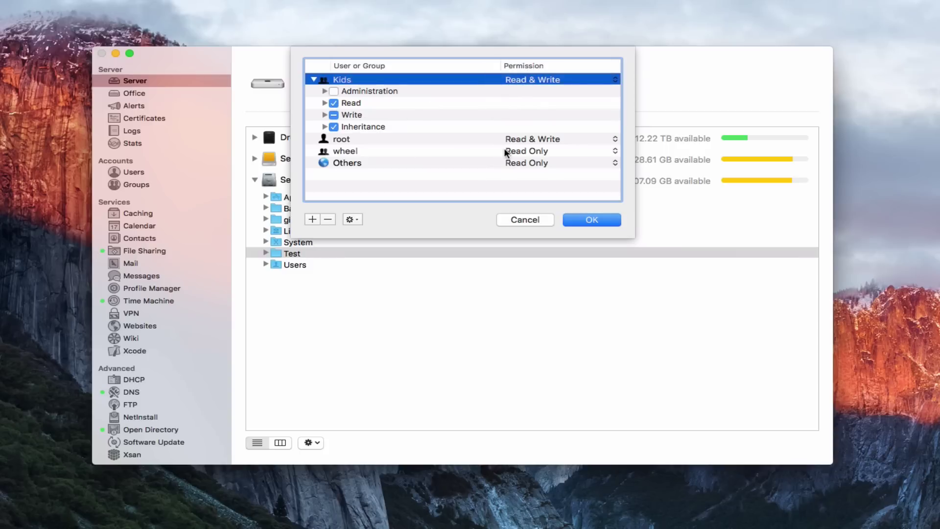
{"action": "left_click", "coordinate": [615, 150]}
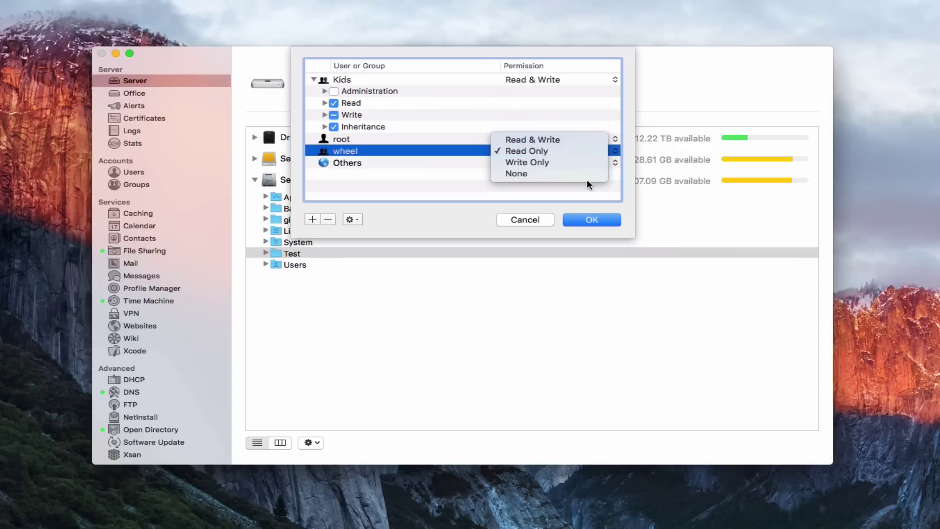
{"action": "left_click", "coordinate": [569, 113]}
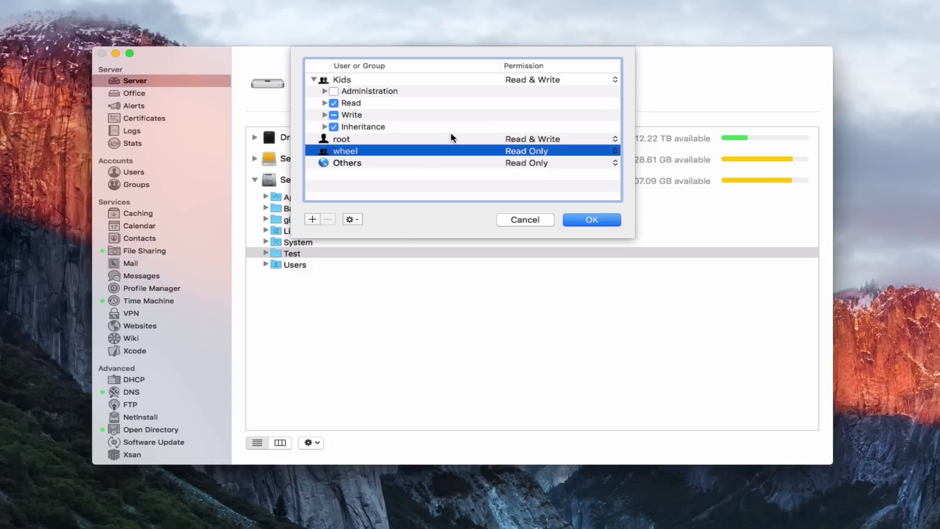
{"action": "left_click", "coordinate": [578, 217]}
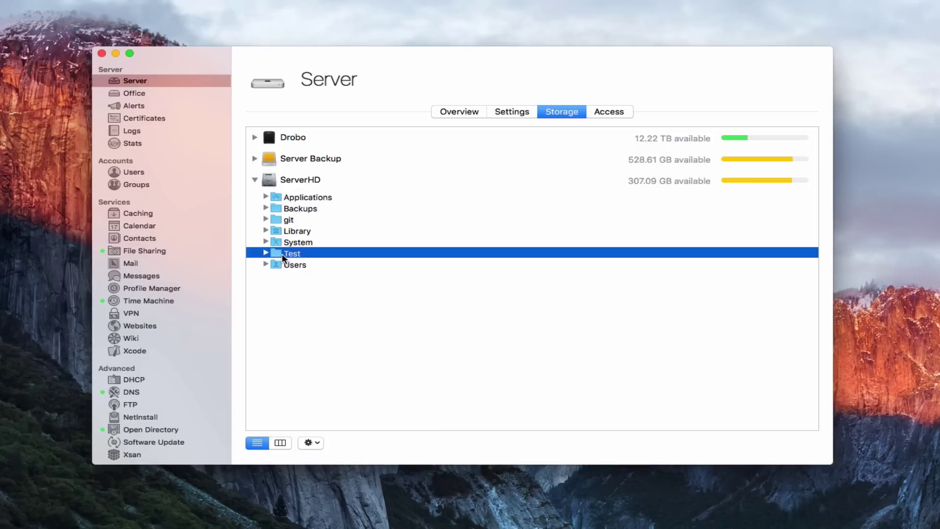
- Review the Test folder's Get Info in Finder, close it, and minimize the Finder window
{"action": "key", "text": "super+i"}
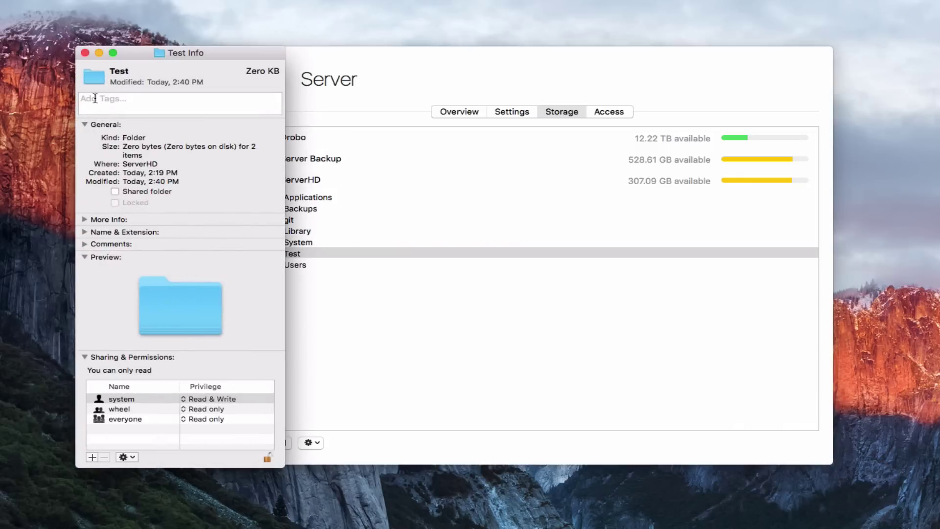
{"action": "left_click", "coordinate": [87, 54]}
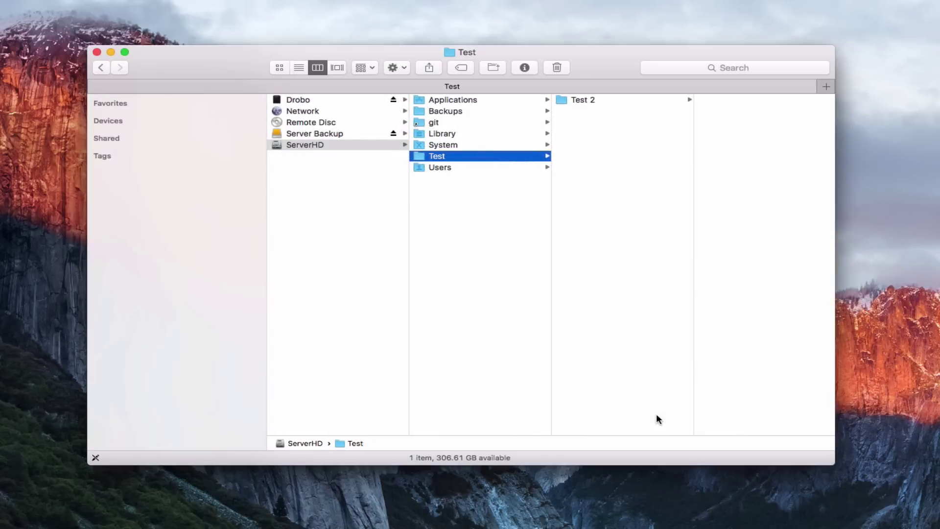
{"action": "left_click", "coordinate": [526, 68]}
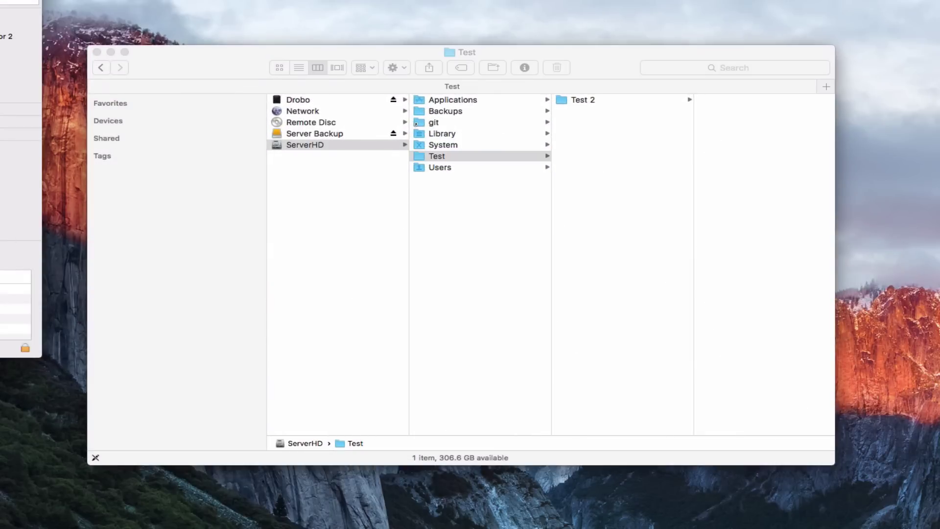
{"action": "left_click_drag", "start_coordinate": [0, 2], "coordinate": [229, 43]}
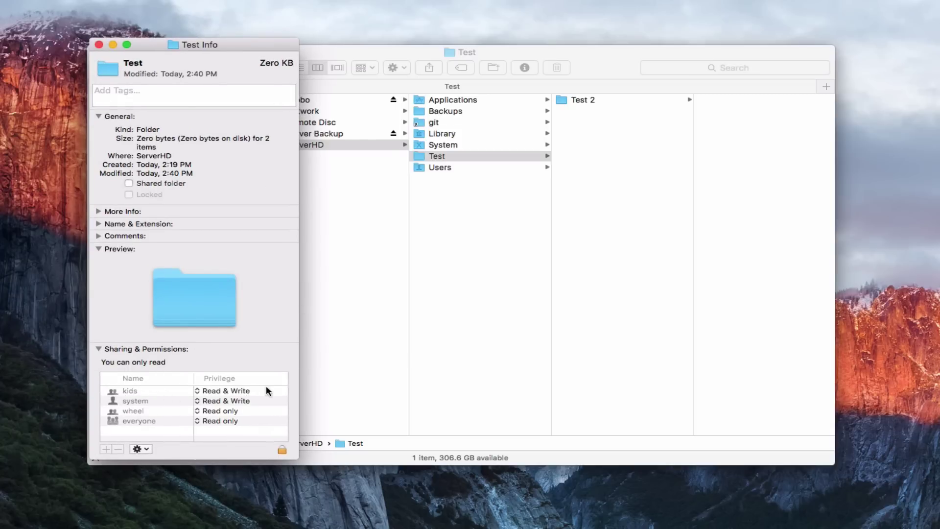
{"action": "left_click", "coordinate": [99, 45]}
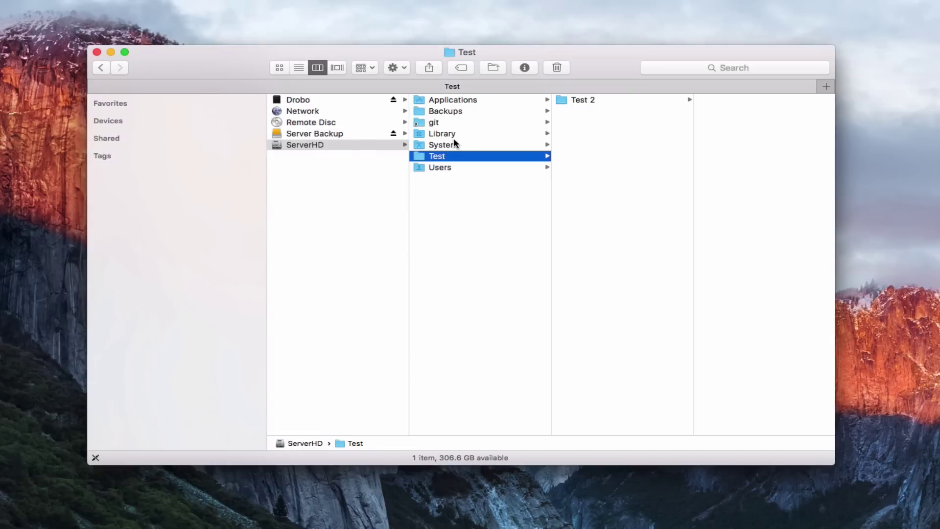
{"action": "left_click", "coordinate": [111, 51]}
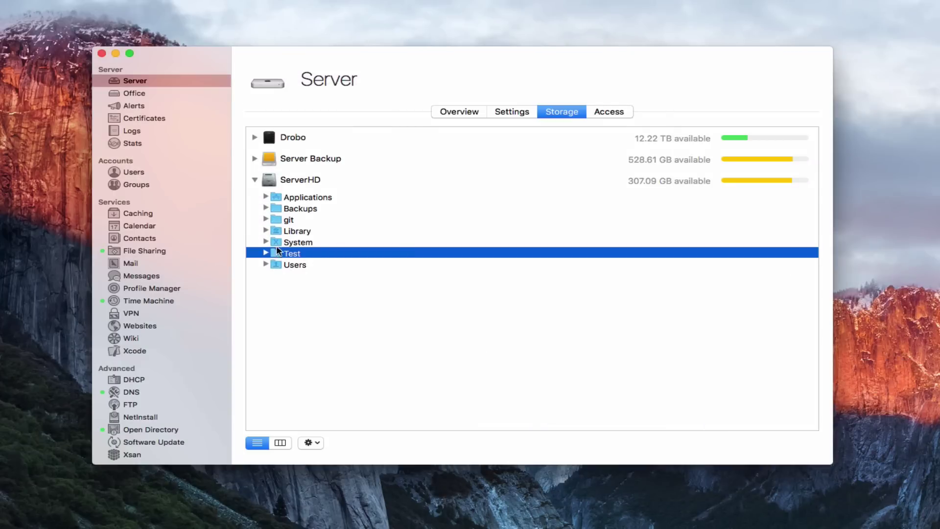
{"action": "left_click", "coordinate": [317, 443]}
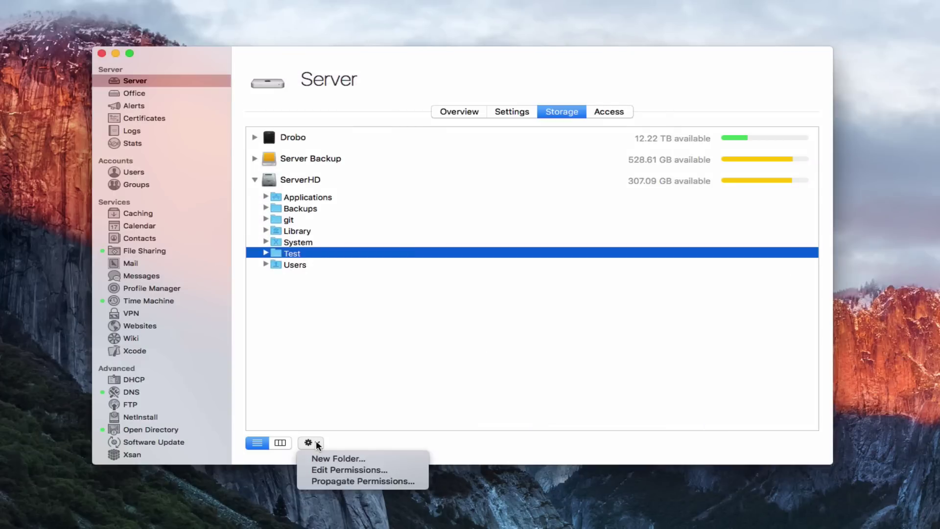
{"action": "left_click", "coordinate": [344, 468]}
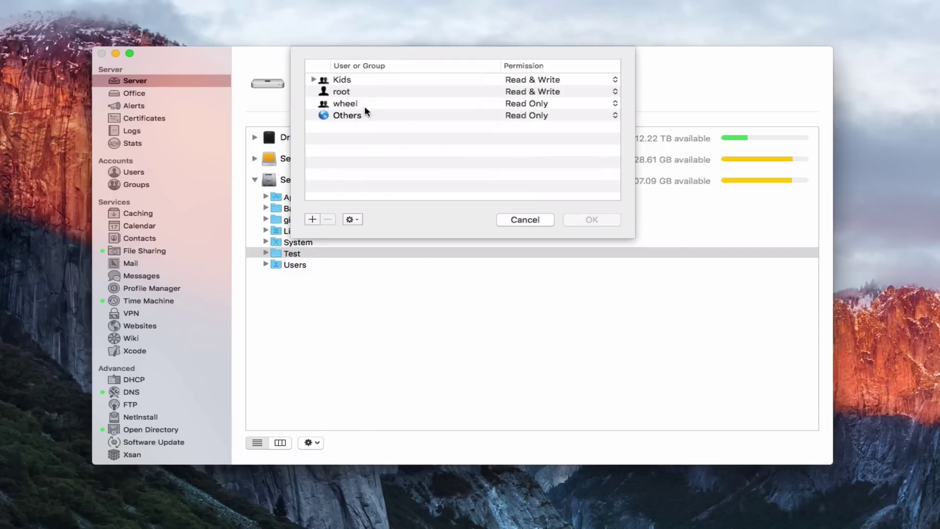
{"action": "left_click", "coordinate": [355, 219]}
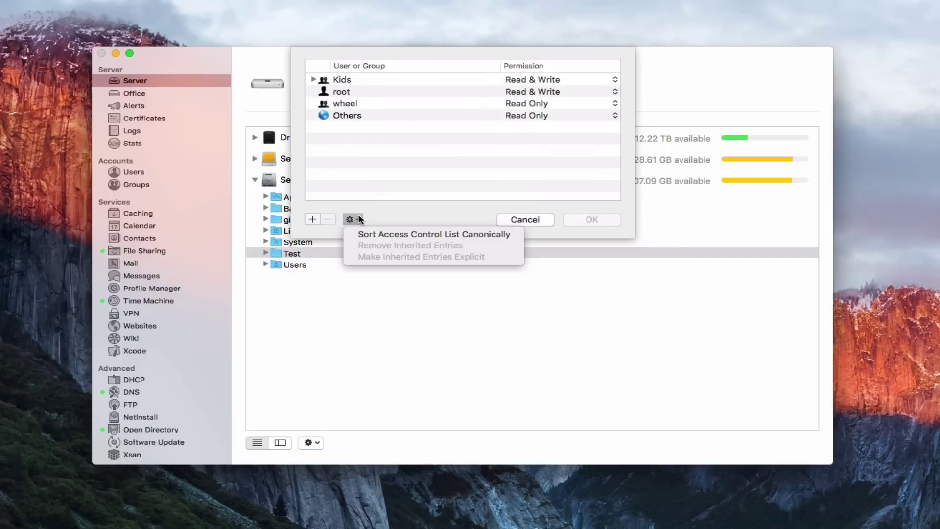
{"action": "left_click", "coordinate": [359, 219]}
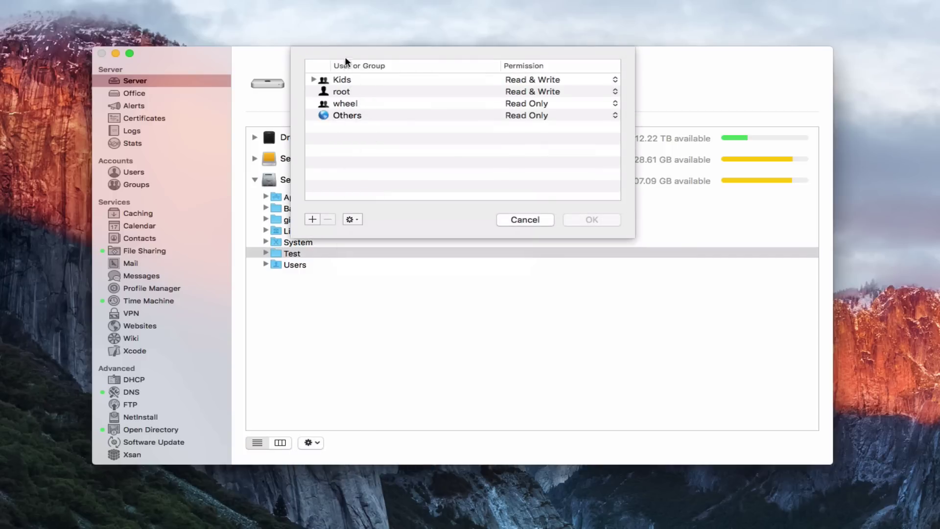
{"action": "left_click", "coordinate": [344, 81]}
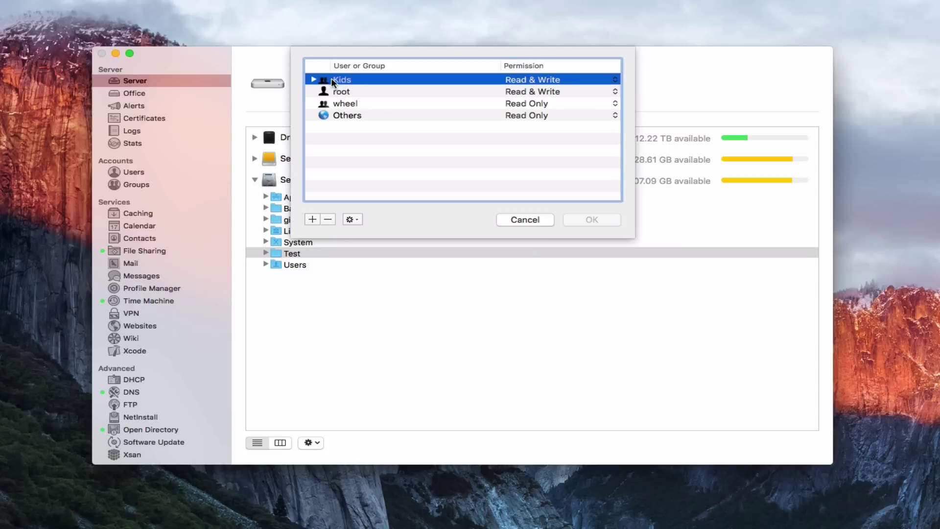
{"action": "left_click", "coordinate": [338, 89]}
{"action": "left_click", "coordinate": [337, 83]}
{"action": "left_click", "coordinate": [351, 220]}
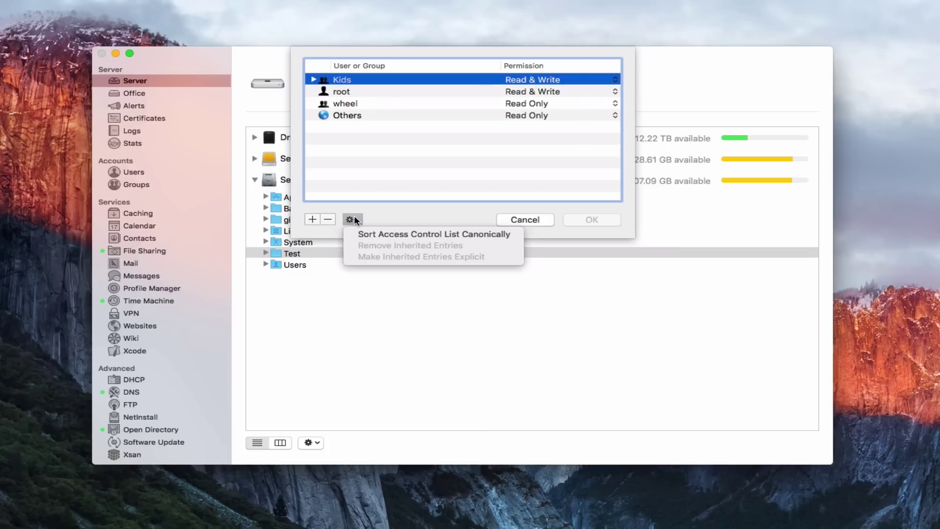
{"action": "left_click", "coordinate": [375, 234]}
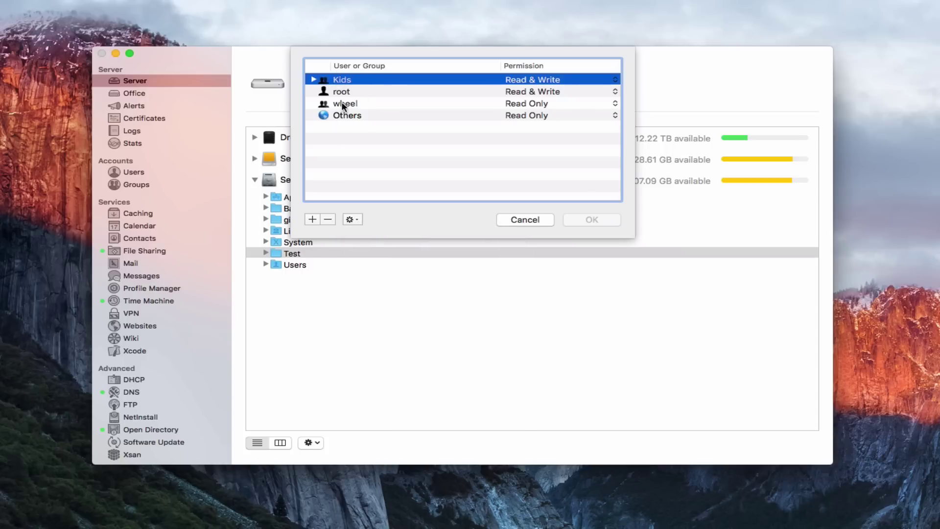
{"action": "left_click", "coordinate": [313, 80]}
{"action": "left_click", "coordinate": [314, 80]}
{"action": "left_click", "coordinate": [359, 219]}
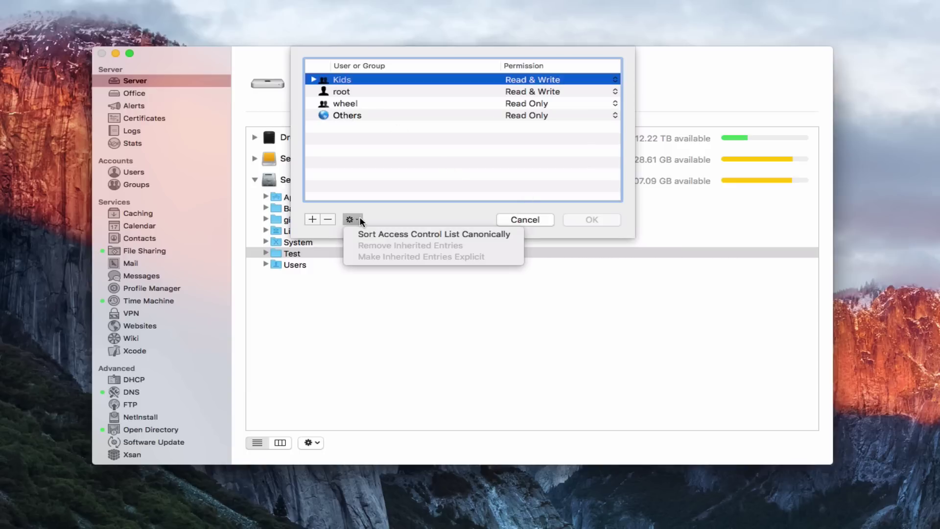
{"action": "left_click", "coordinate": [495, 225]}
- Cancel Test's permissions, expand the Test folder and select its subfolder Test 2
{"action": "left_click", "coordinate": [523, 221]}
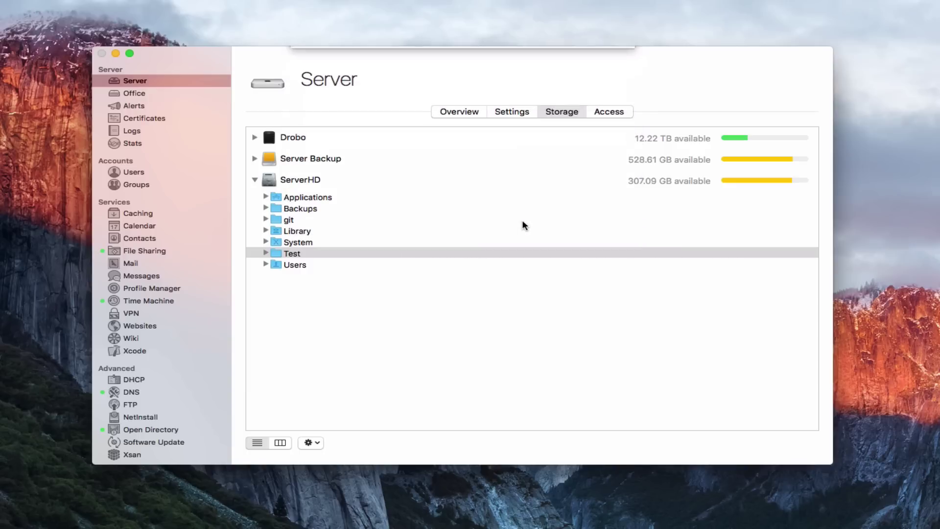
{"action": "left_click", "coordinate": [266, 253]}
{"action": "left_click", "coordinate": [292, 262]}
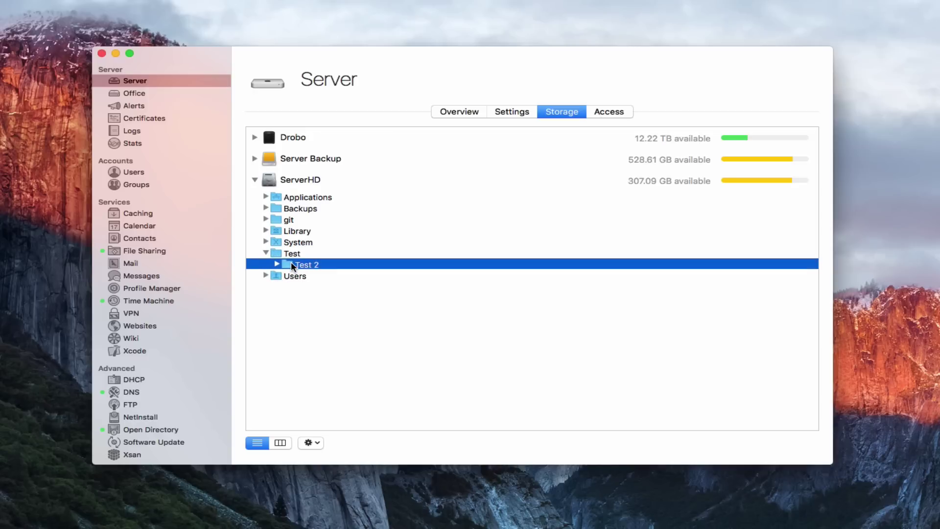
- Inspect Test 2's permissions (root, wheel, Others only) and cancel without changes
{"action": "left_click", "coordinate": [311, 442]}
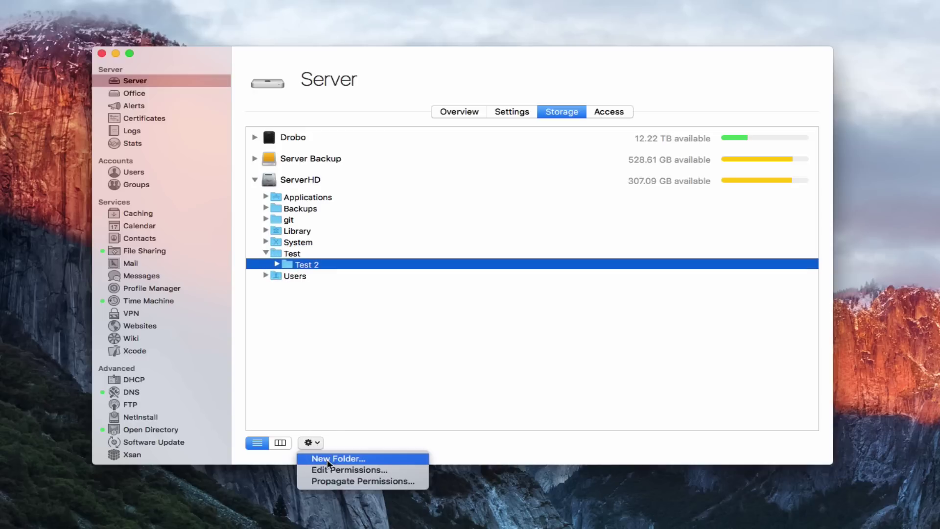
{"action": "left_click", "coordinate": [330, 469]}
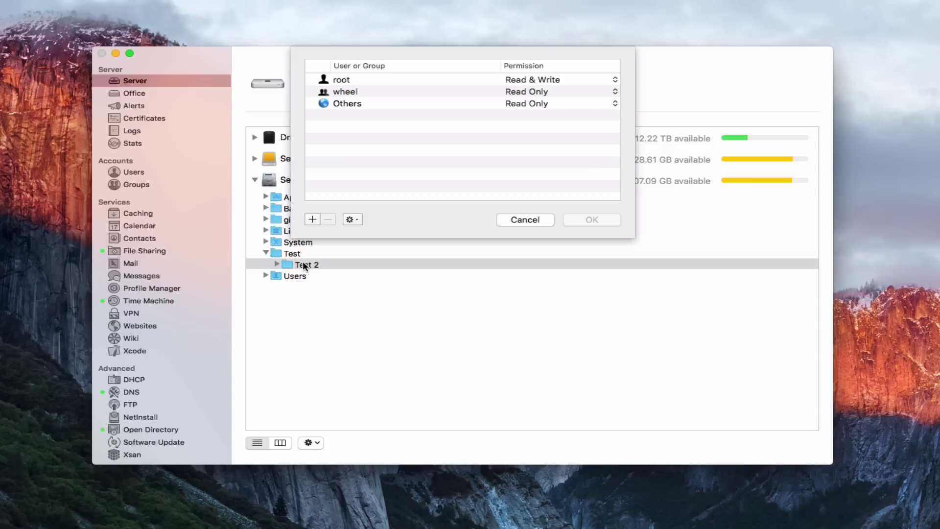
{"action": "left_click", "coordinate": [357, 220]}
{"action": "left_click", "coordinate": [520, 235]}
{"action": "left_click", "coordinate": [522, 219]}
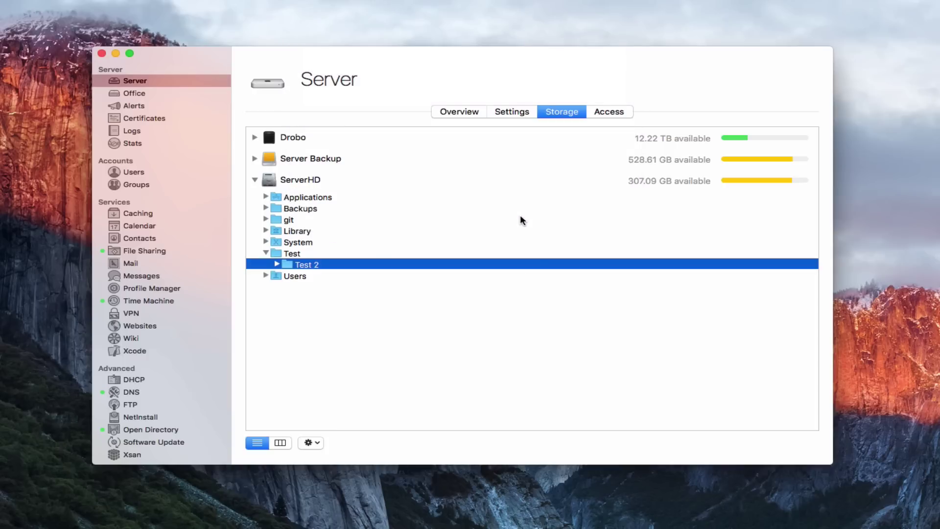
- Propagate only the Test folder's Access Control List to its subfolders and files
{"action": "left_click", "coordinate": [284, 254]}
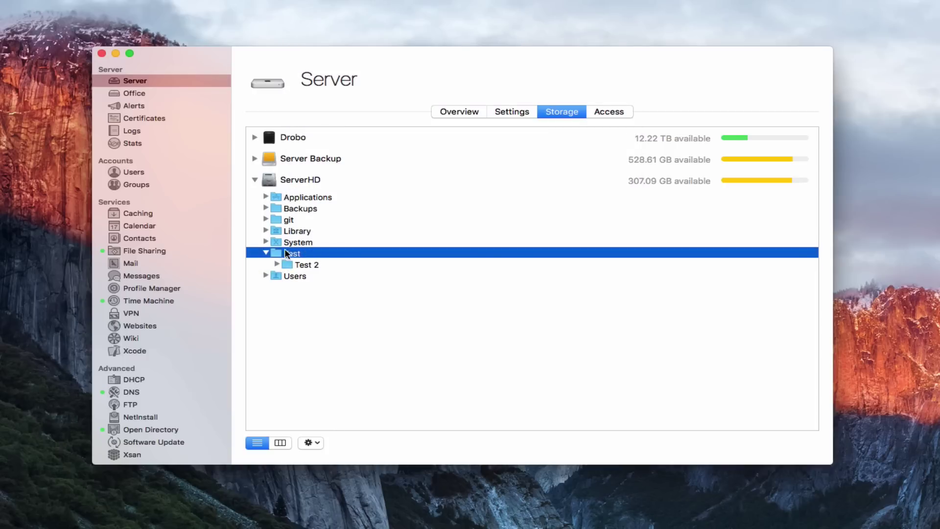
{"action": "left_click", "coordinate": [316, 443]}
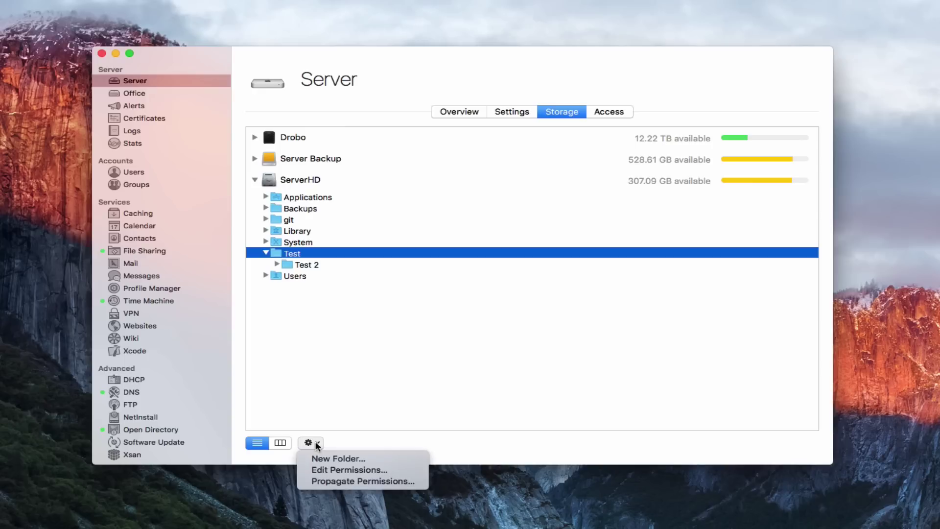
{"action": "left_click", "coordinate": [354, 482]}
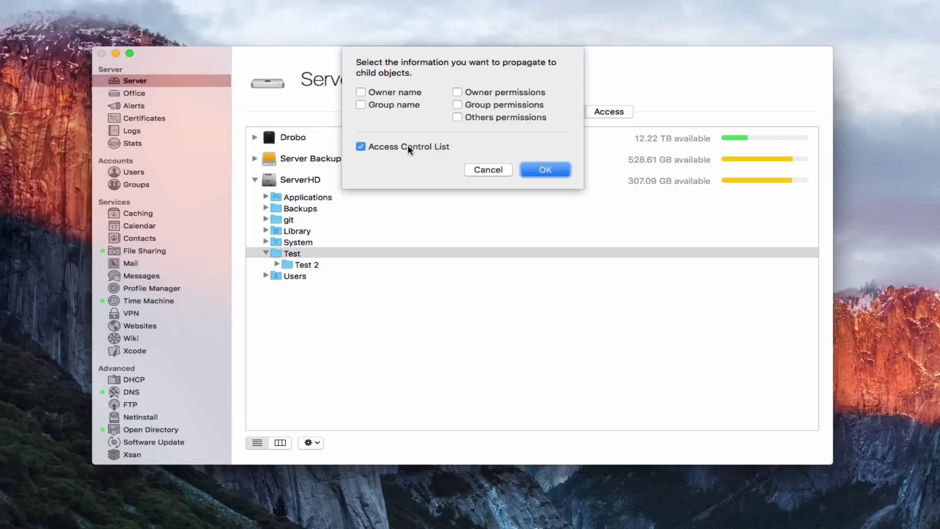
{"action": "left_click", "coordinate": [543, 169]}
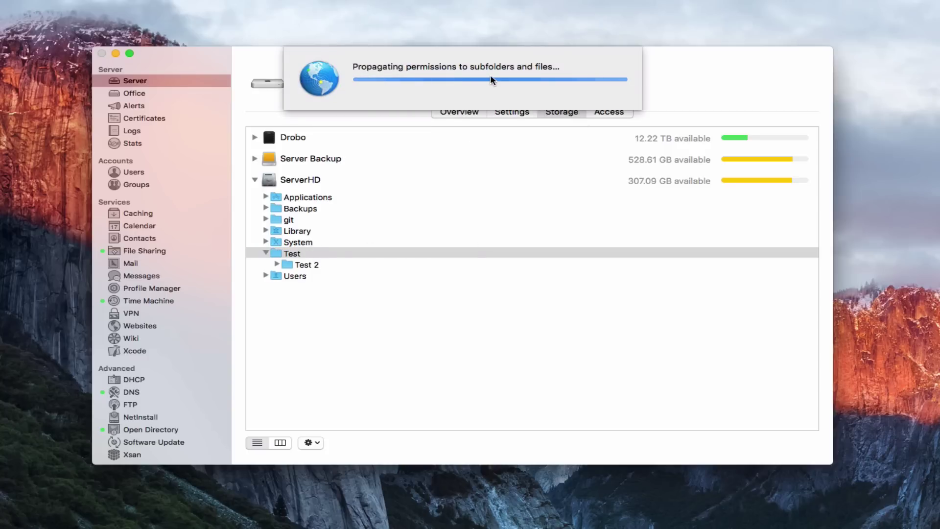
{"action": "left_click", "coordinate": [294, 264]}
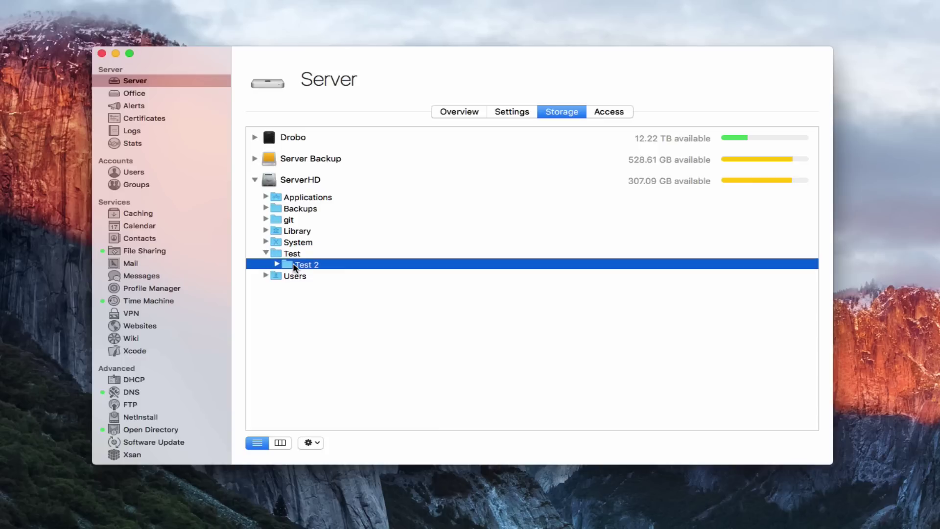
{"action": "left_click", "coordinate": [315, 443]}
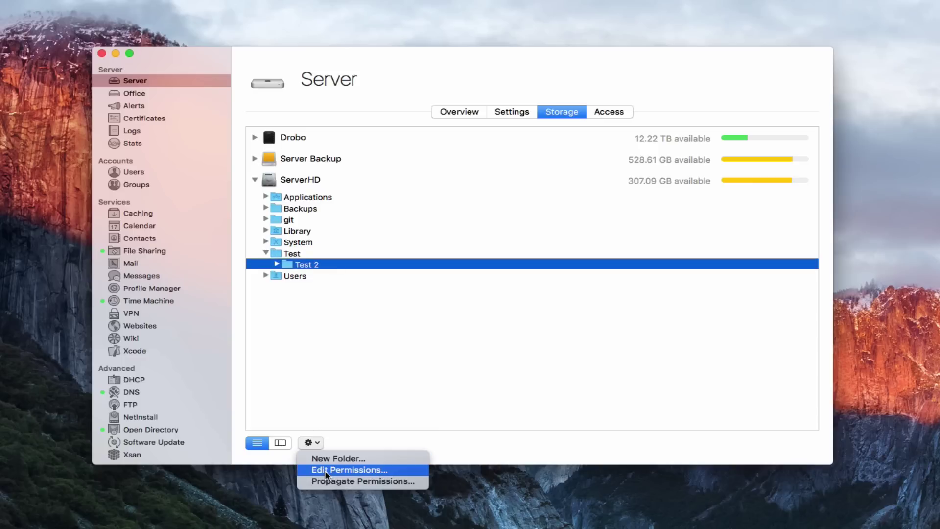
{"action": "left_click", "coordinate": [372, 469]}
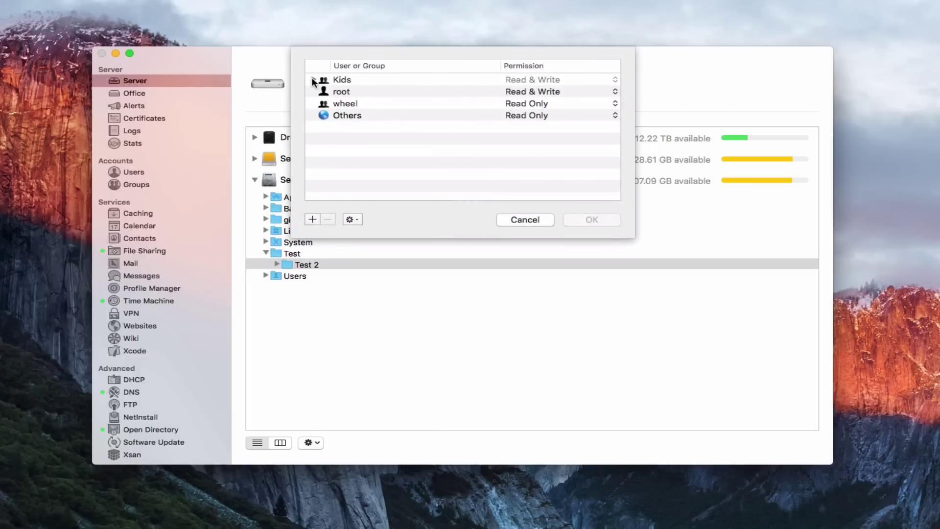
{"action": "left_click", "coordinate": [312, 80]}
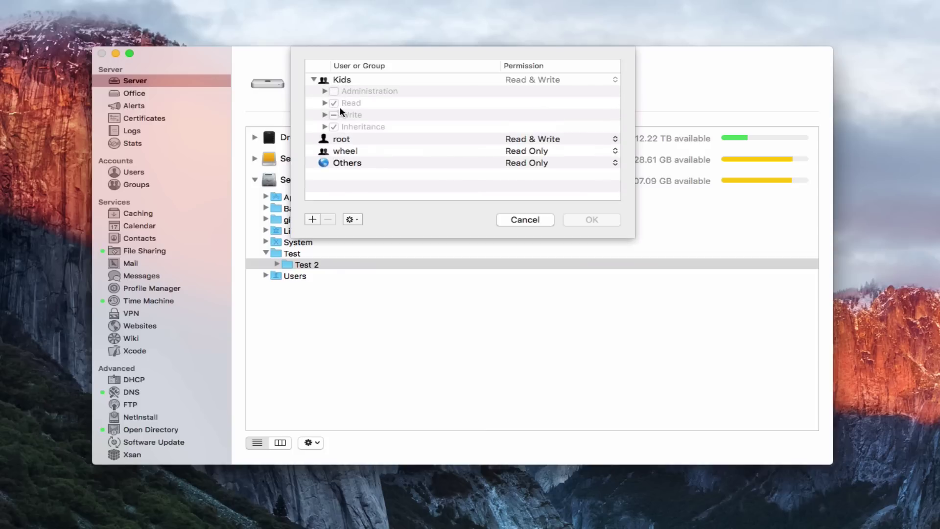
{"action": "left_click", "coordinate": [342, 82]}
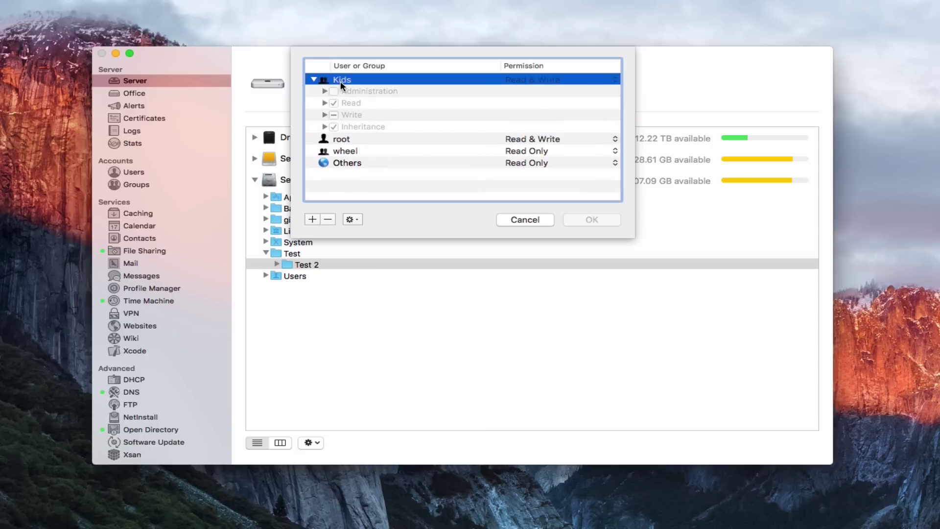
{"action": "left_click", "coordinate": [351, 220]}
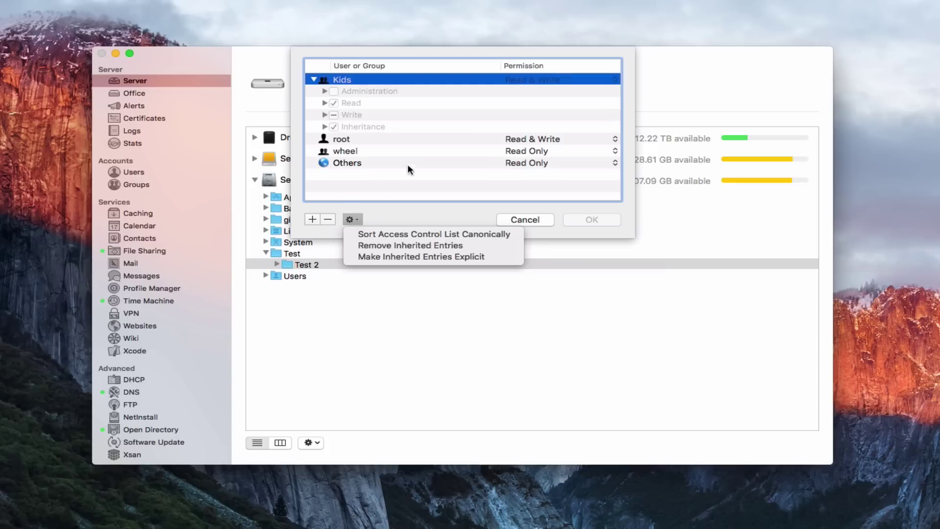
{"action": "left_click", "coordinate": [415, 257]}
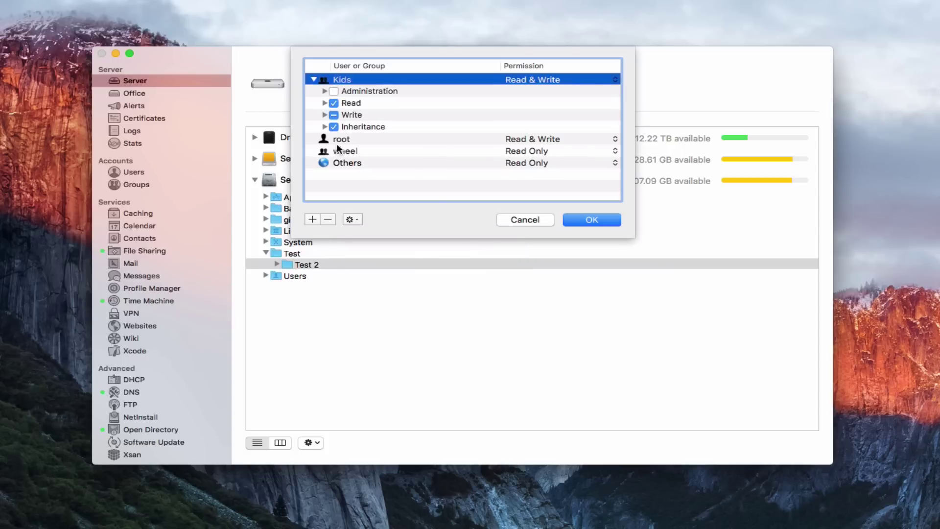
{"action": "left_click", "coordinate": [524, 220]}
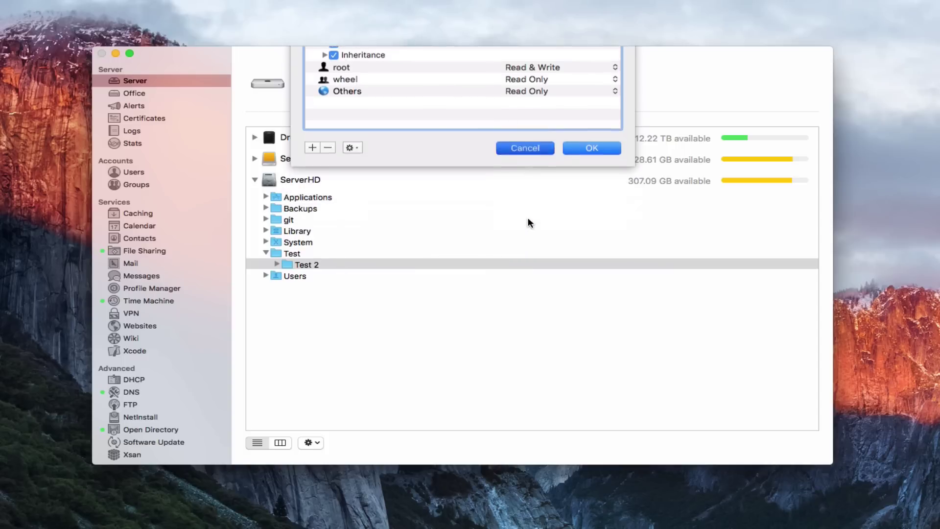